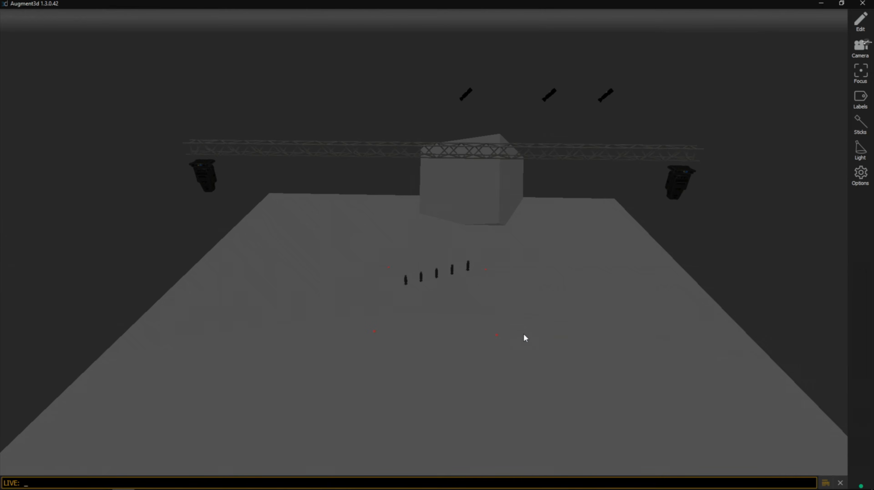
# Enter edit mode and place a stock 3D Cylinder at the scene's origin
pyautogui.click(861, 20)
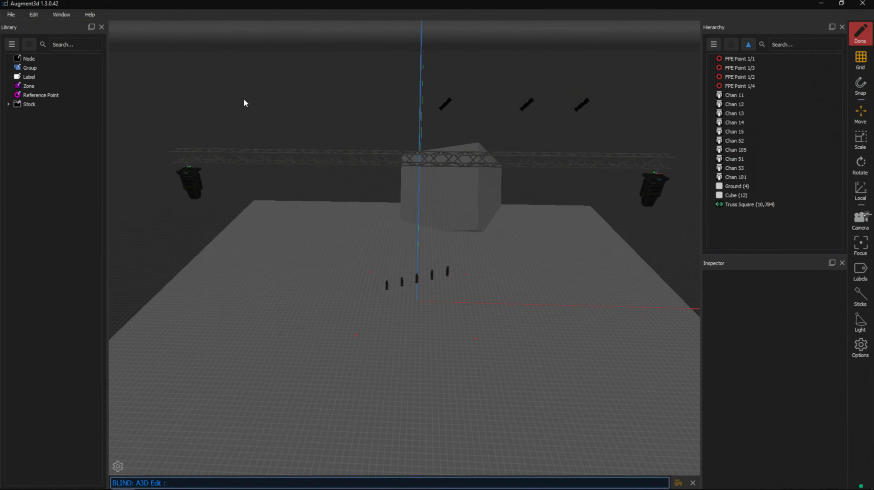
pyautogui.click(9, 105)
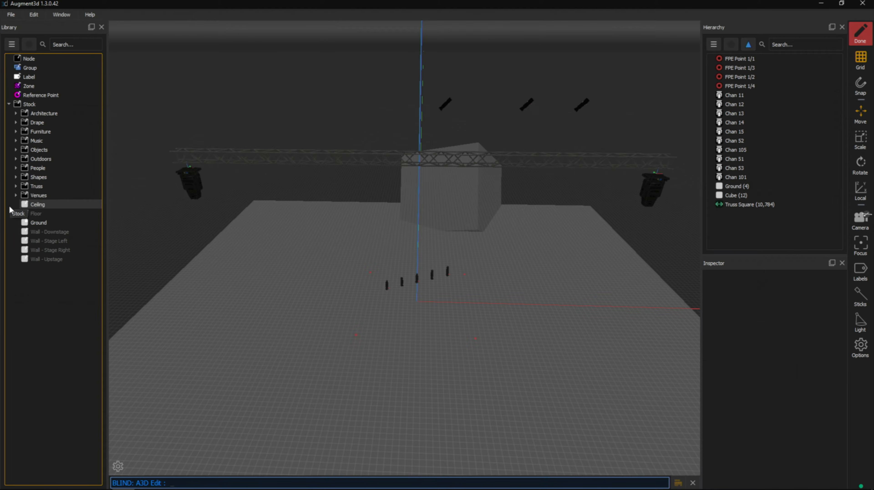
pyautogui.click(15, 177)
pyautogui.click(23, 186)
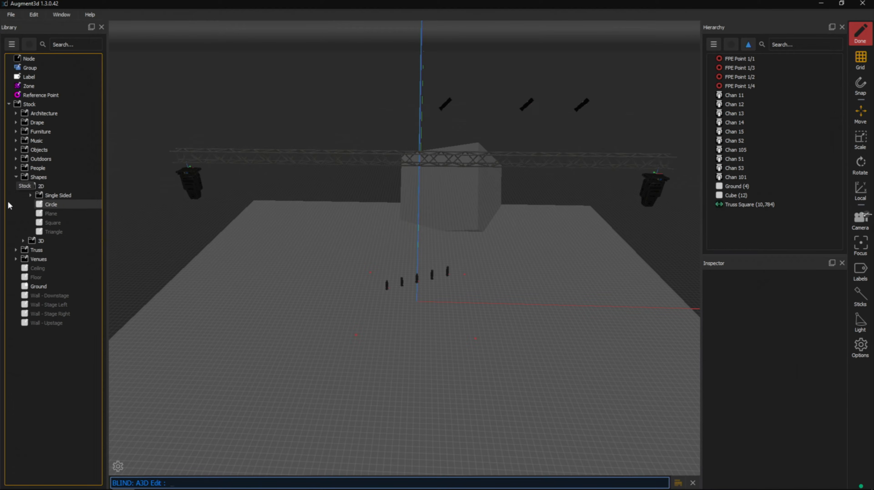
pyautogui.click(23, 240)
pyautogui.moveTo(62, 271); pyautogui.dragTo(414, 313)
# Drop the cylinder so that its base rests on the ground
pyautogui.scroll(8, 413, 332)
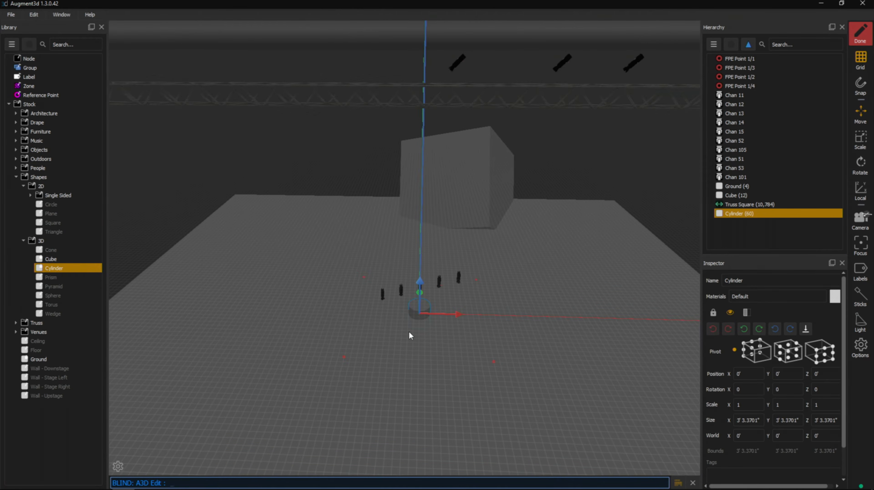
pyautogui.moveTo(437, 369); pyautogui.dragTo(484, 411, button='right')
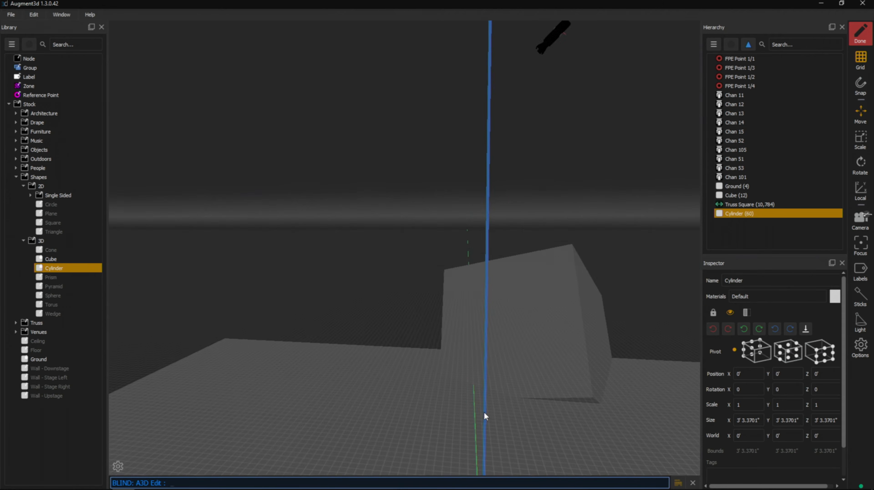
pyautogui.moveTo(484, 411); pyautogui.dragTo(461, 199, button='middle')
pyautogui.scroll(2, 443, 260)
pyautogui.scroll(4, 445, 263)
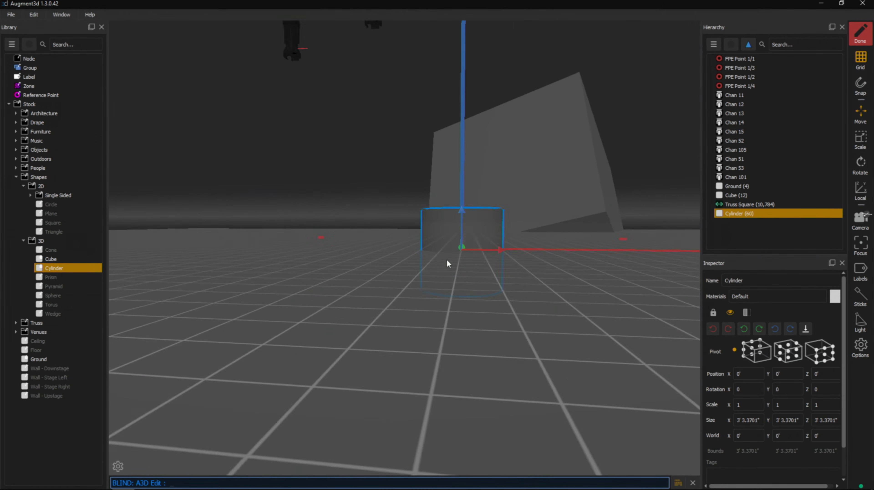
pyautogui.click(806, 329)
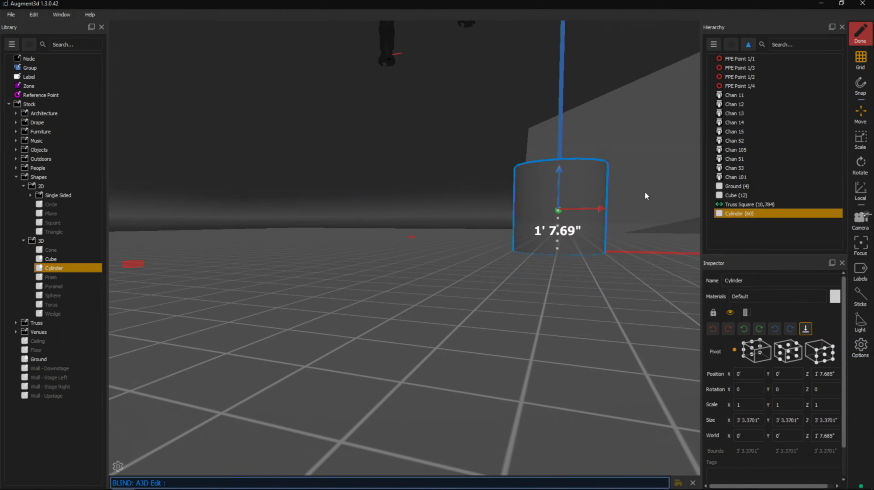
# Scale the cylinder along Z only, to a height of about 11' 0.7"
pyautogui.click(863, 139)
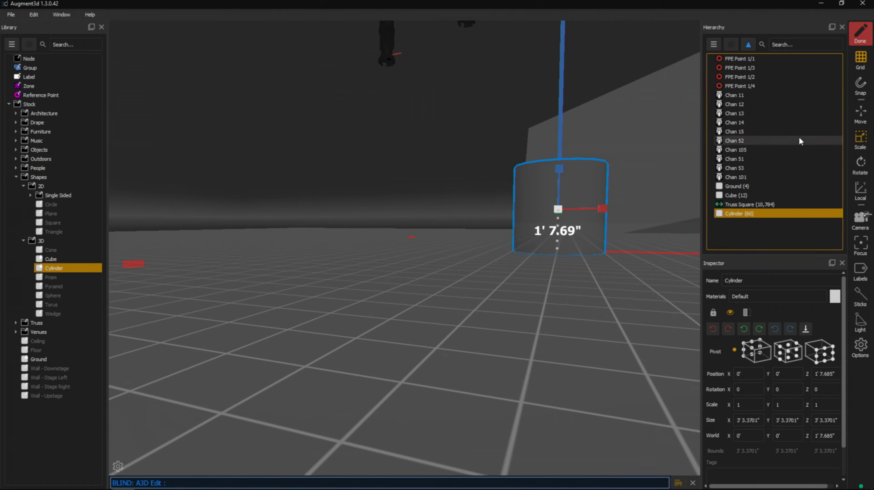
pyautogui.moveTo(557, 164); pyautogui.dragTo(565, 54)
pyautogui.moveTo(555, 239); pyautogui.dragTo(551, 251, button='middle')
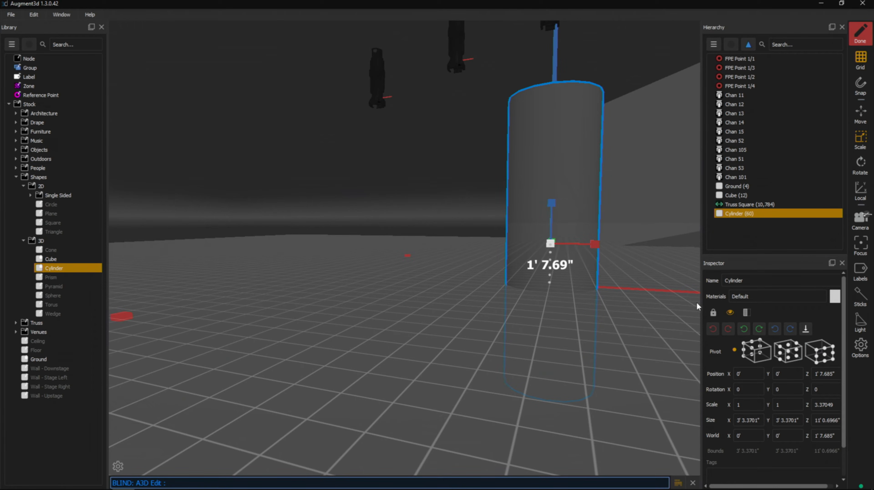
# Duplicate the cylinder and move the copy along X to about -5' 3.5"
pyautogui.hotkey('ctrl', 'd')
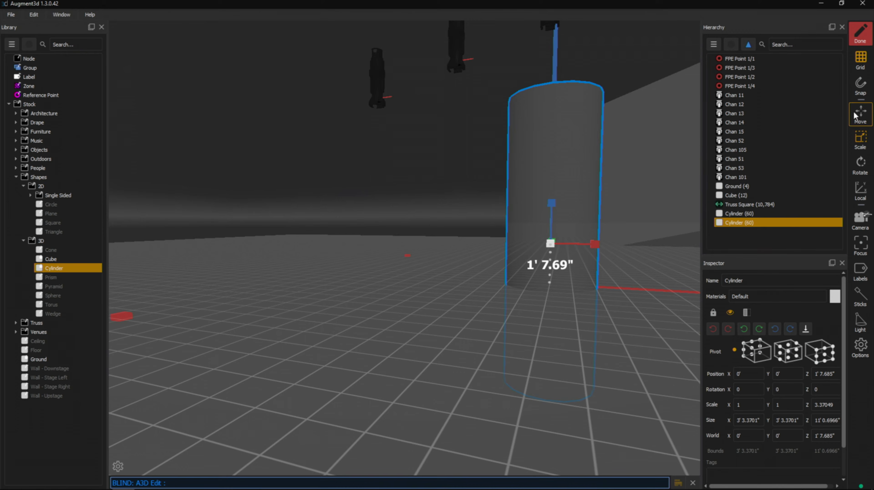
pyautogui.click(861, 114)
pyautogui.moveTo(592, 243); pyautogui.dragTo(454, 241)
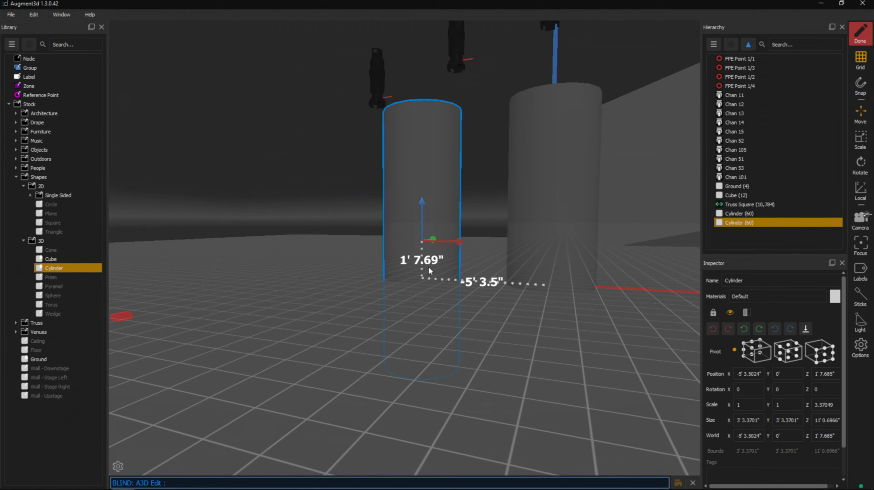
# Duplicate the second cylinder, move the new copy along X to about -11' 5", and deselect it
pyautogui.hotkey('ctrl', 'd')
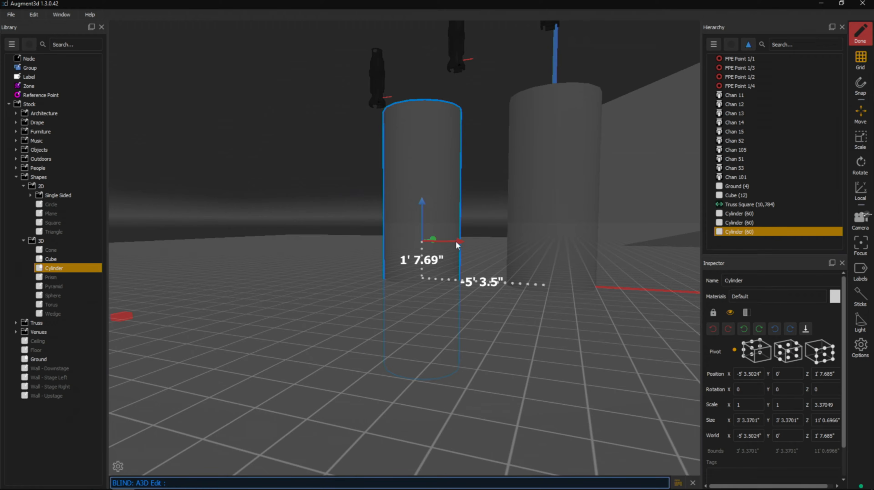
pyautogui.moveTo(456, 240); pyautogui.dragTo(332, 236)
pyautogui.moveTo(396, 295); pyautogui.dragTo(378, 311, button='middle')
pyautogui.click(314, 336)
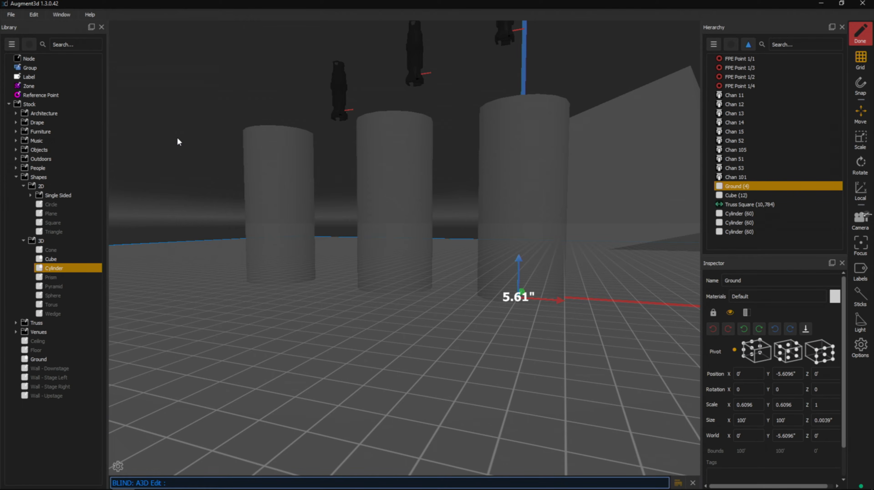
# Show the materials library and expand its stock colors
pyautogui.click(62, 15)
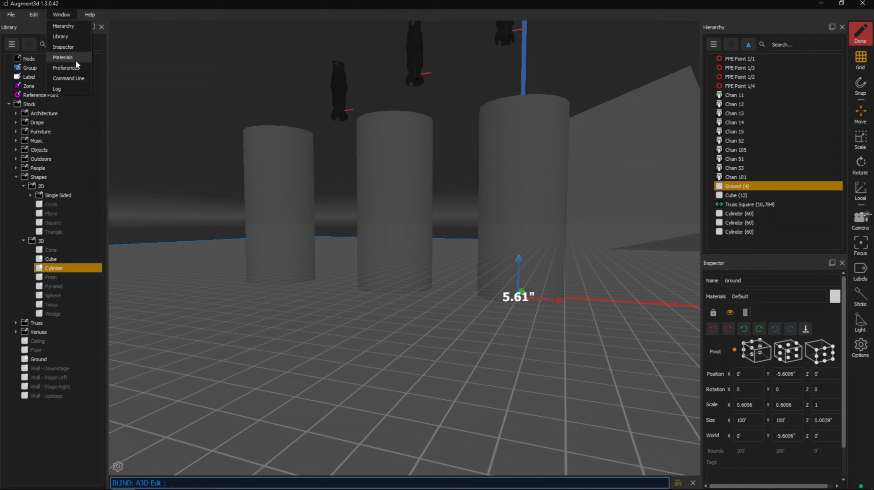
pyautogui.click(65, 58)
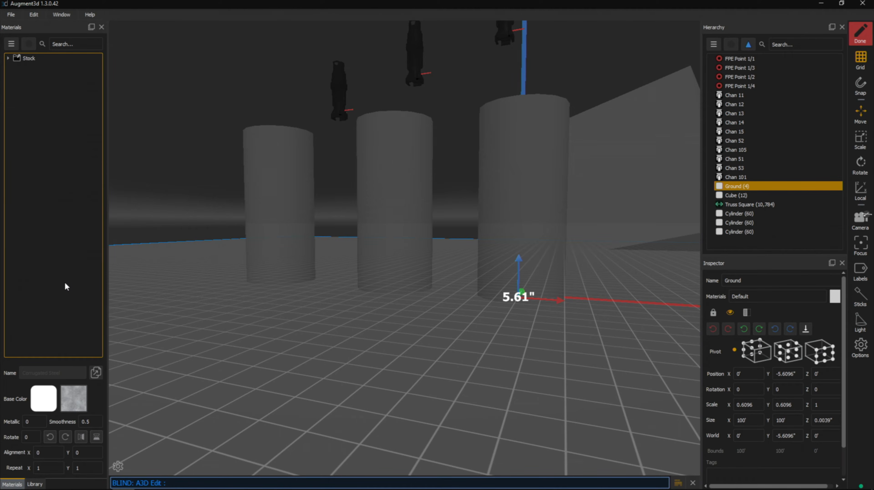
pyautogui.click(36, 483)
pyautogui.click(12, 484)
pyautogui.click(8, 59)
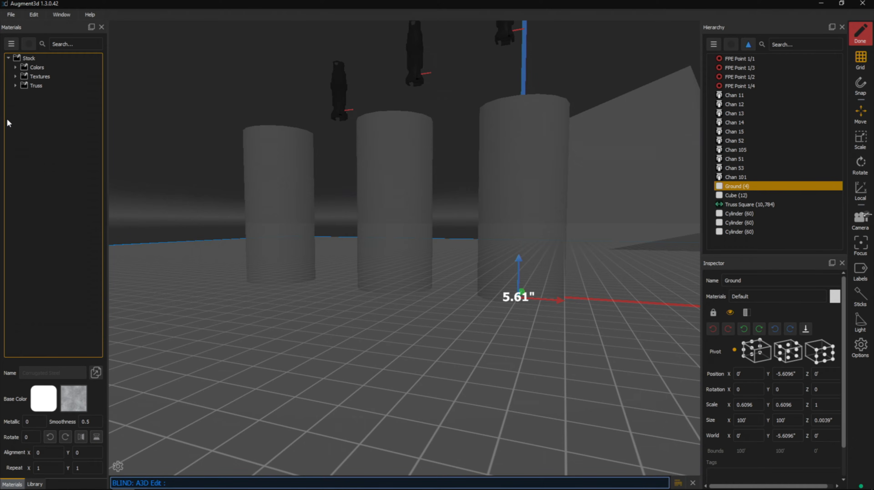
pyautogui.click(15, 67)
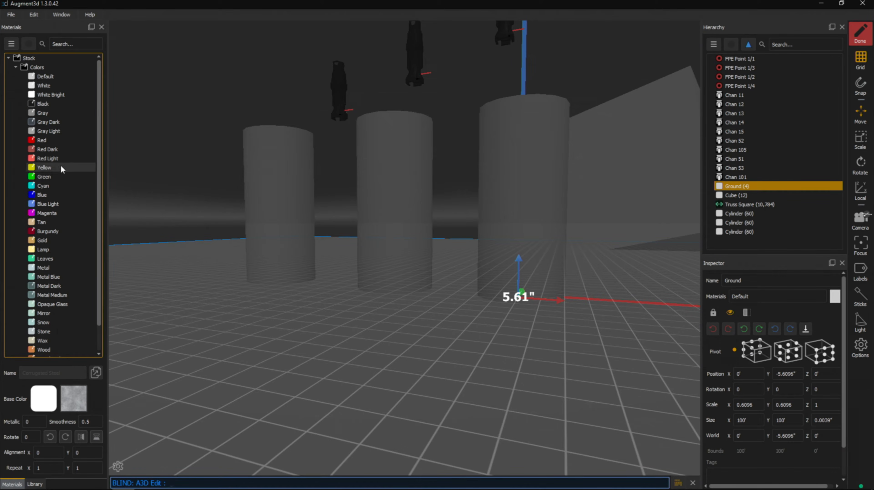
# Apply Yellow to the cylinder farthest from the origin, Metal Blue to the middle one and Wood to the one at the origin
pyautogui.moveTo(50, 168); pyautogui.dragTo(286, 231)
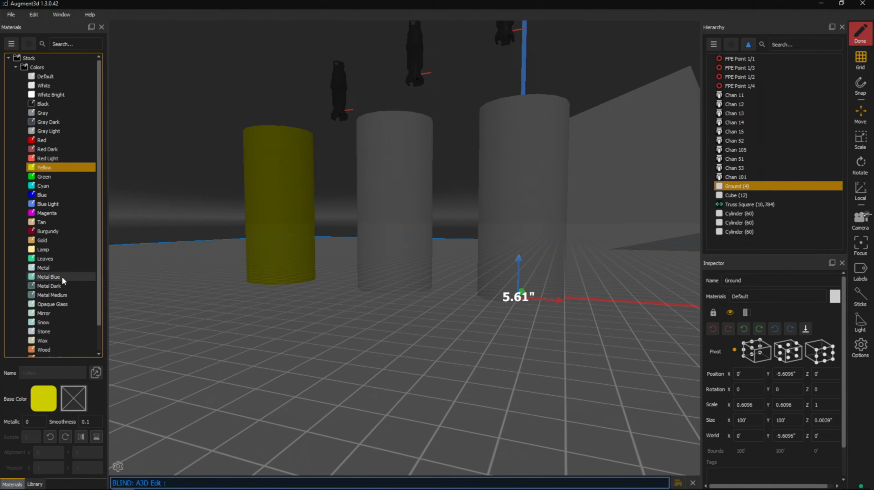
pyautogui.moveTo(55, 276); pyautogui.dragTo(413, 227)
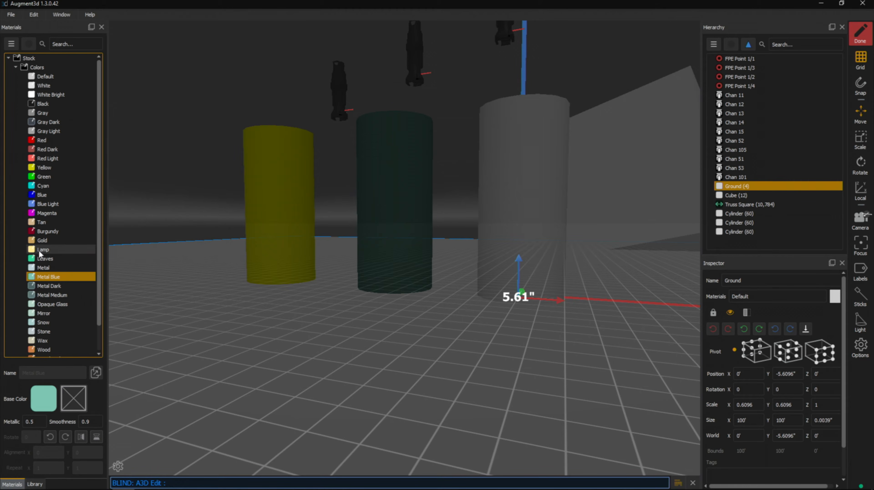
pyautogui.scroll(-2, 64, 223)
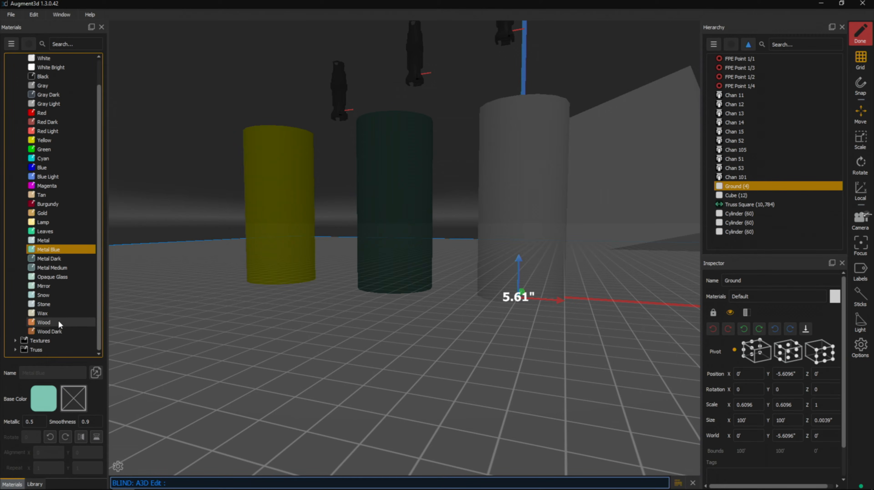
pyautogui.moveTo(49, 322); pyautogui.dragTo(537, 227)
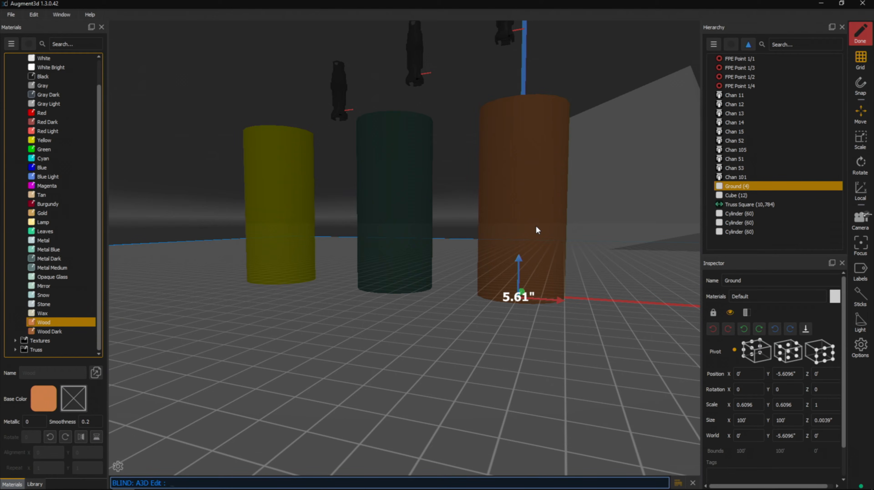
# Change the yellow cylinder's material to Cyan in its properties and accept the change
pyautogui.click(293, 197)
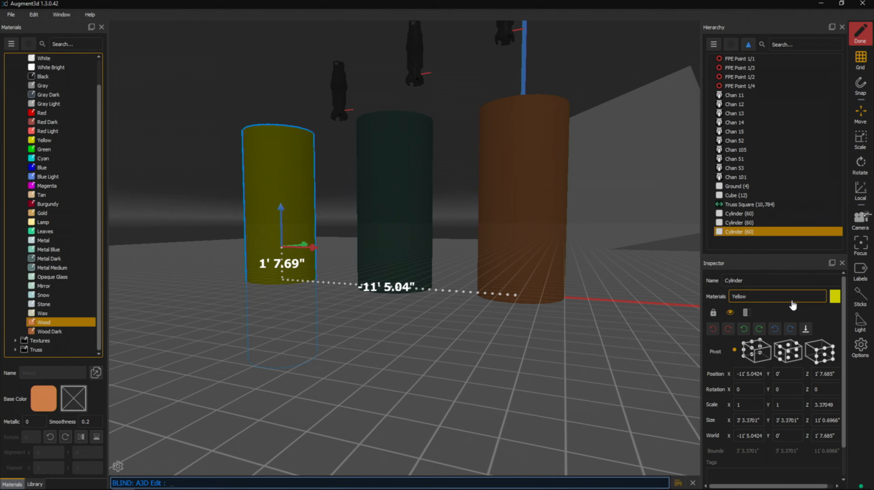
pyautogui.click(835, 301)
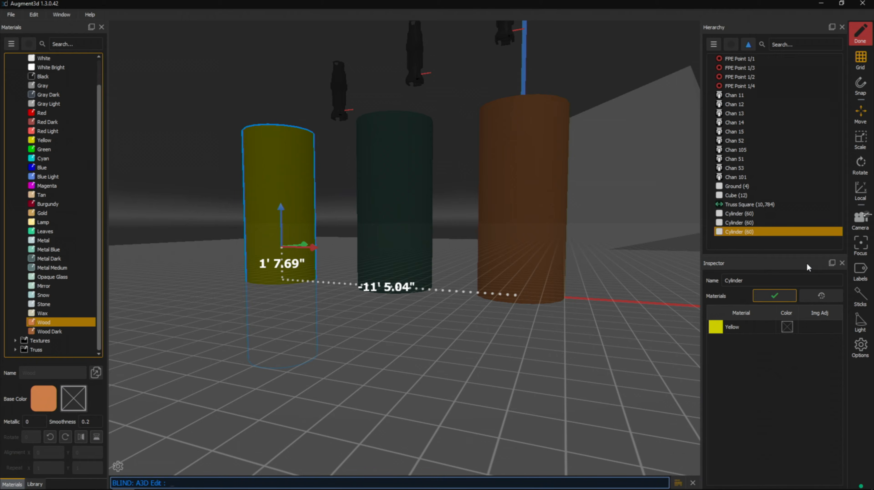
pyautogui.click(739, 326)
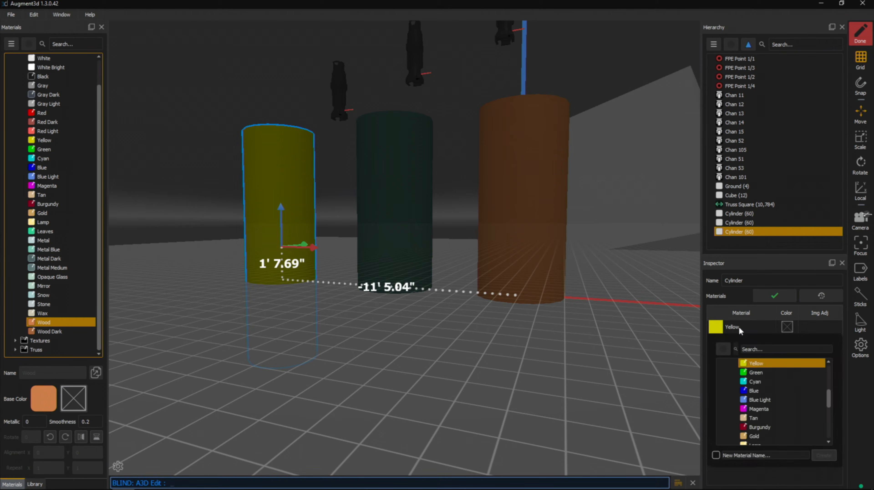
pyautogui.click(770, 381)
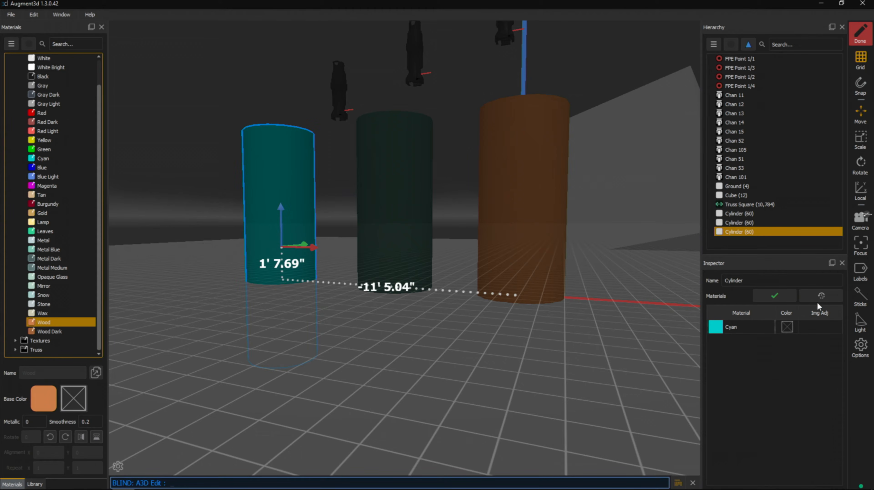
pyautogui.click(768, 297)
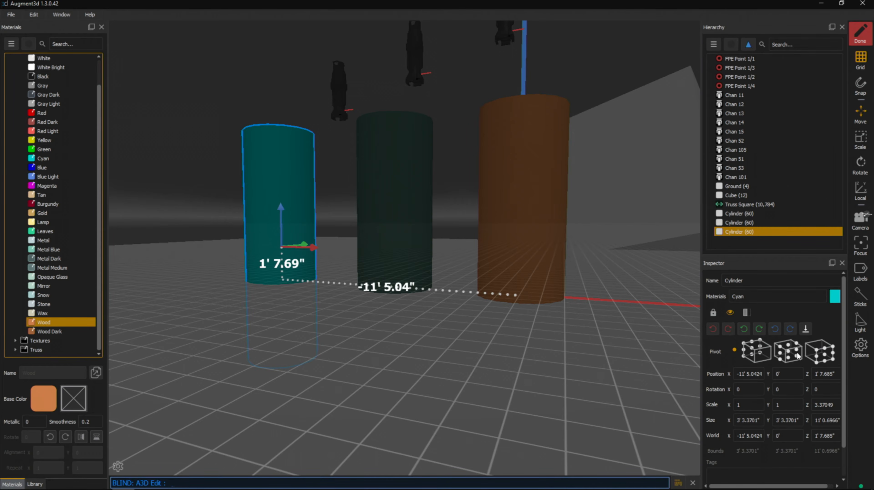
# Leave edit mode, set channel 101 to Full and aim its beam at the base of the cyan cylinder
pyautogui.click(858, 37)
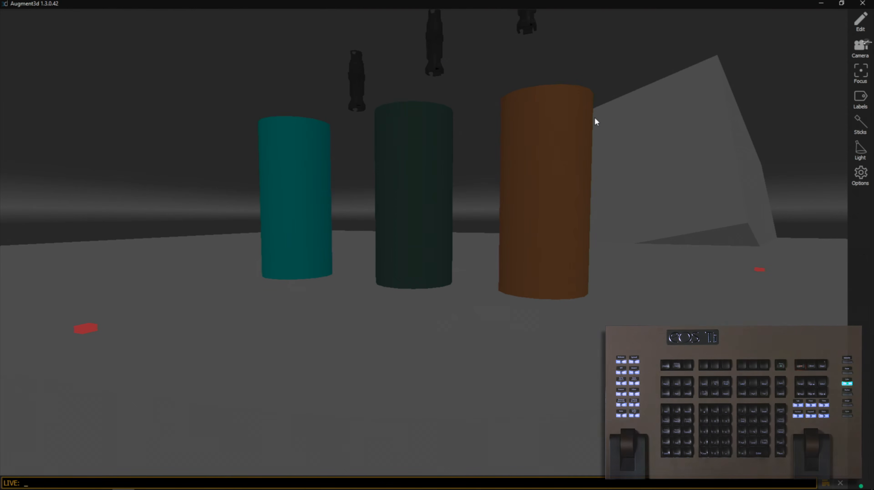
pyautogui.write('101 @ Full ♦')
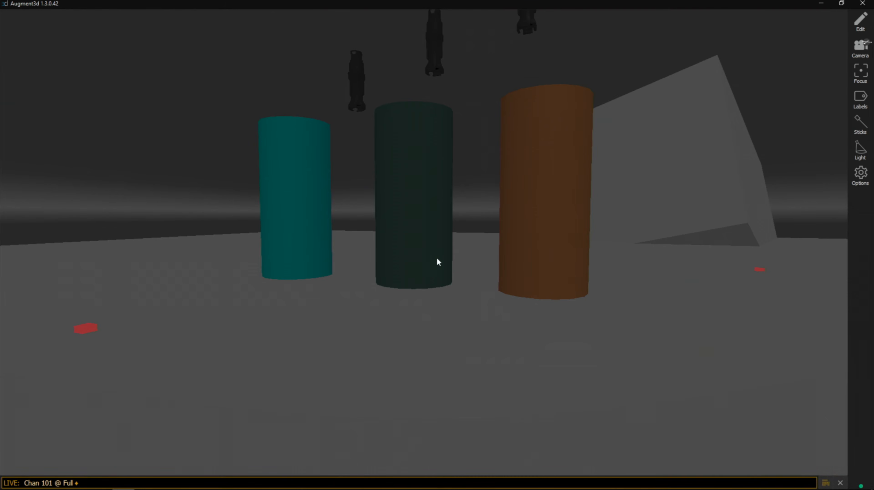
pyautogui.moveTo(295, 304); pyautogui.dragTo(283, 276)
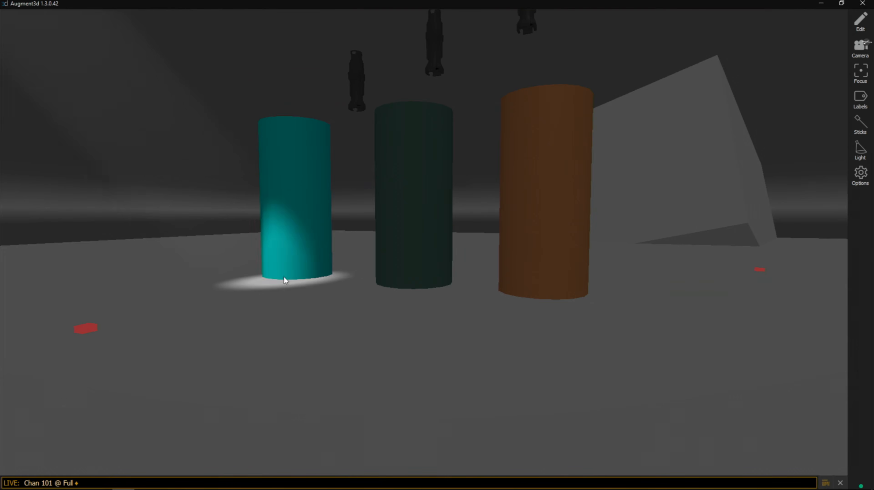
# Set the ambient light to Low
pyautogui.click(861, 154)
pyautogui.click(754, 275)
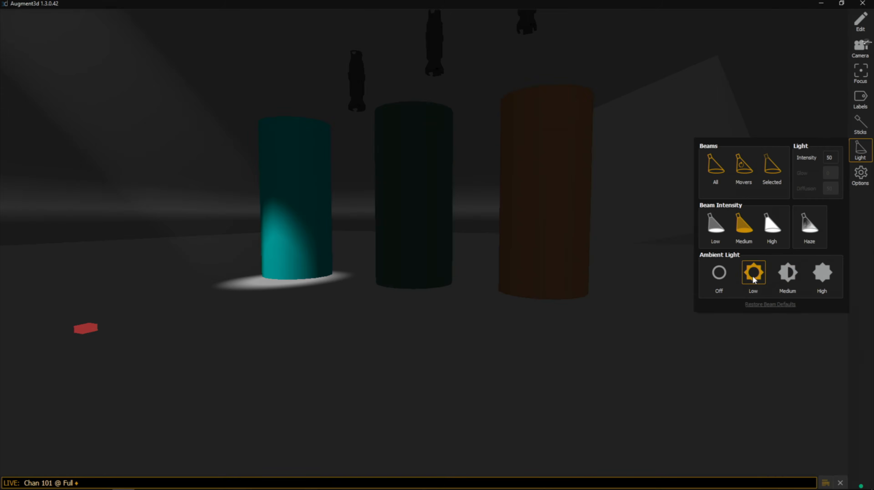
pyautogui.click(323, 336)
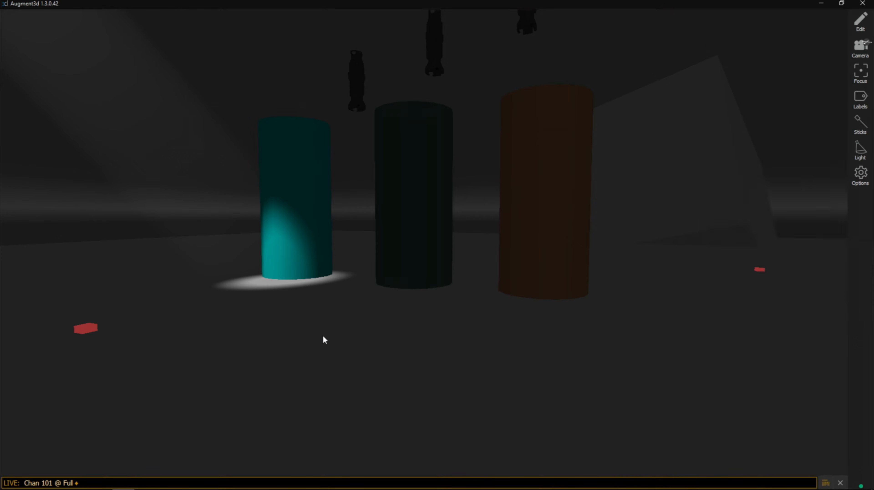
# Set the rendering quality to Ultra with Realistic lighting
pyautogui.click(861, 174)
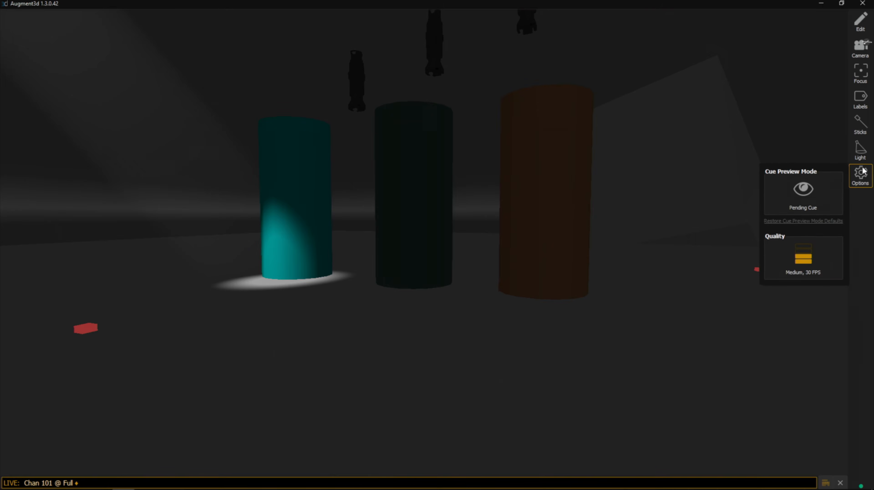
pyautogui.click(800, 252)
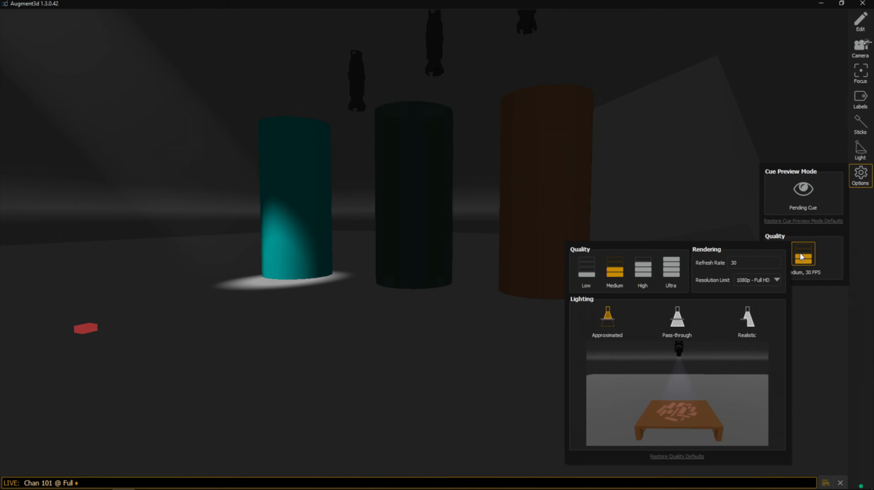
pyautogui.click(671, 265)
pyautogui.click(754, 318)
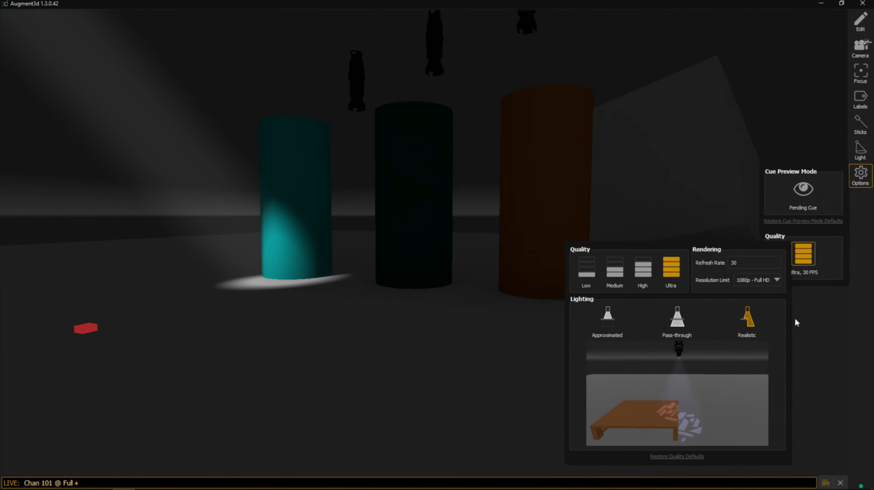
pyautogui.click(491, 389)
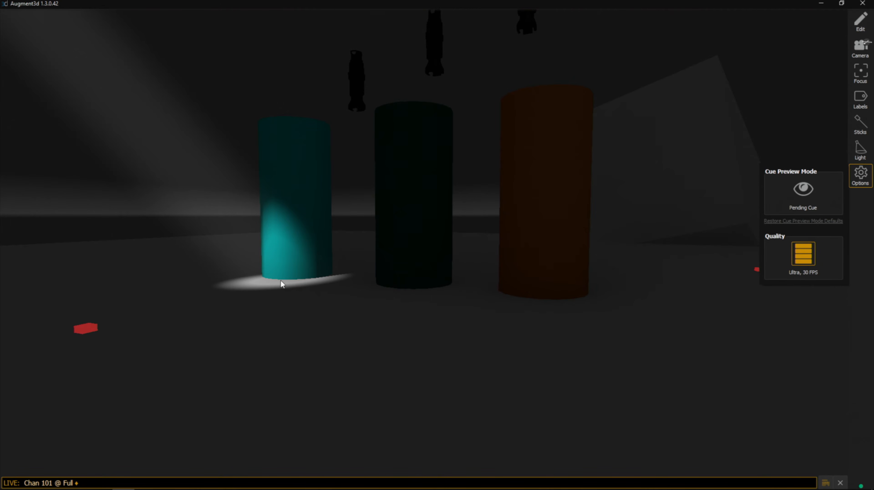
# Sweep channel 101's beam across the bases of the cyan, dark green and wood cylinders, and set the channel to Out
pyautogui.click(274, 270)
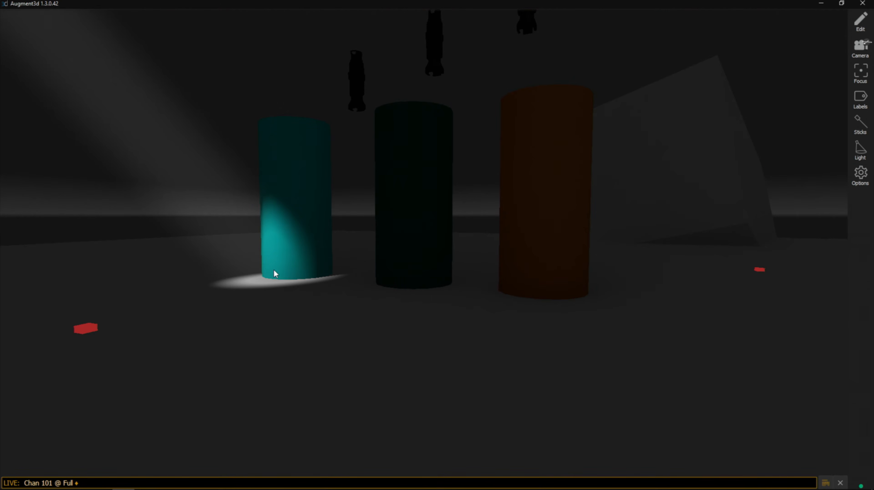
pyautogui.moveTo(274, 271); pyautogui.dragTo(315, 312)
pyautogui.moveTo(373, 286); pyautogui.dragTo(495, 305)
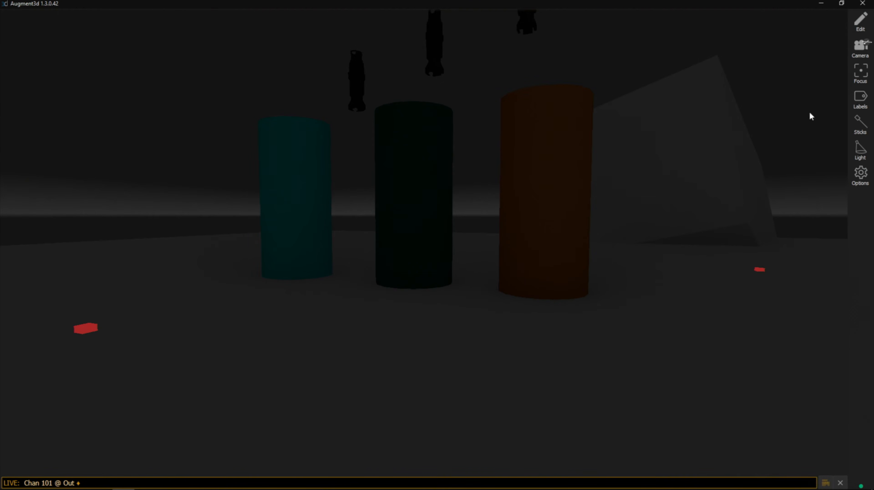
# Return to edit mode and raise the scene's ambient light to a brighter level
pyautogui.click(861, 21)
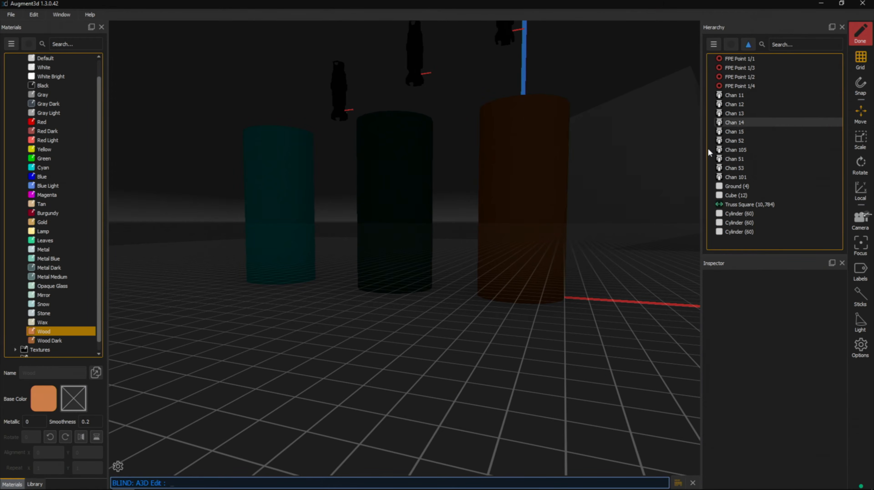
pyautogui.scroll(3, 524, 314)
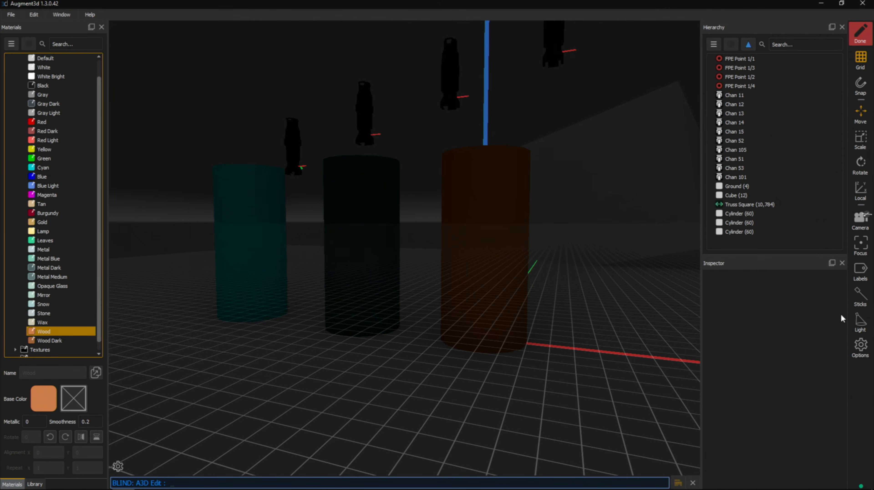
pyautogui.click(861, 323)
pyautogui.click(788, 445)
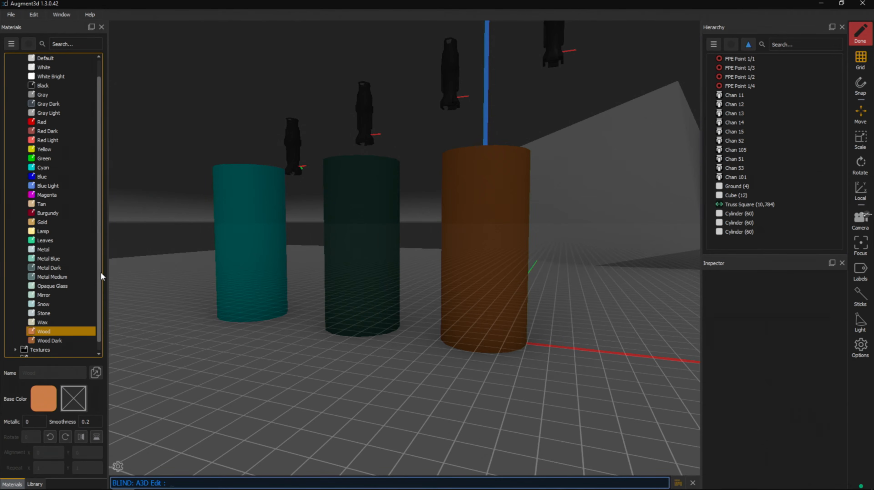
# Apply the Tiles Checkered texture from the Tile And Marble category to the ground
pyautogui.scroll(-1, 100, 272)
pyautogui.click(15, 340)
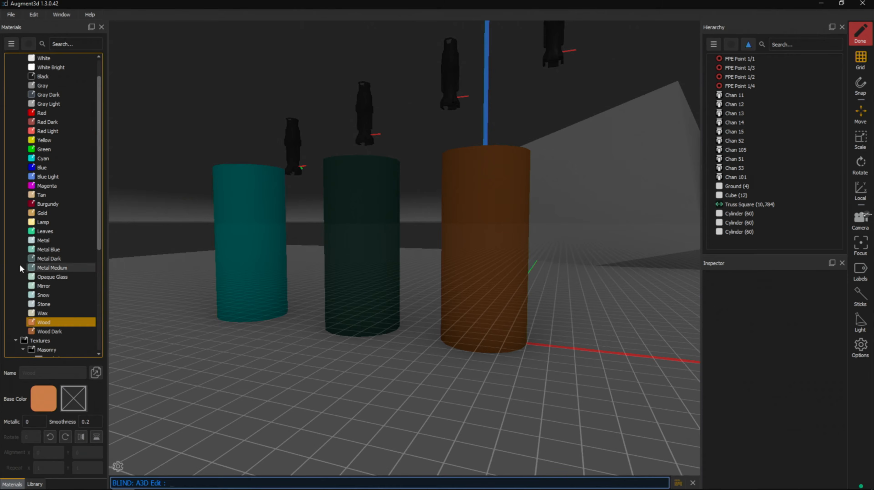
pyautogui.scroll(-4, 21, 250)
pyautogui.scroll(-1, 22, 239)
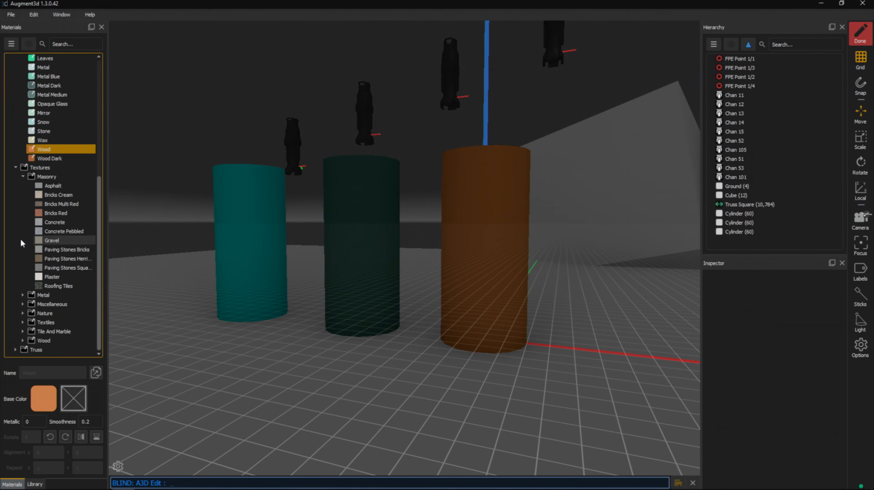
pyautogui.click(22, 176)
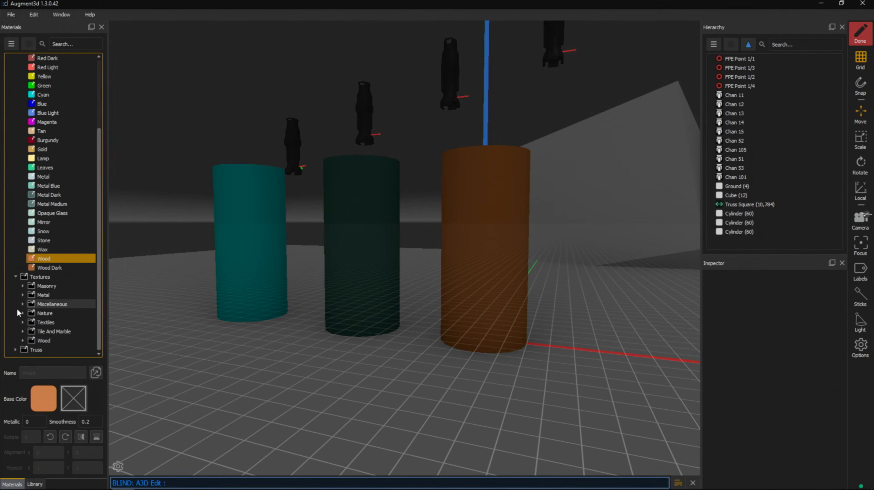
pyautogui.click(23, 331)
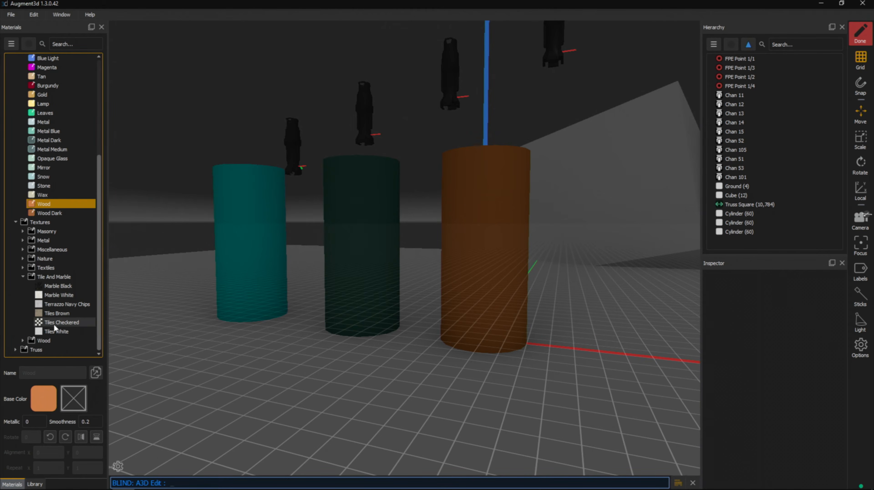
pyautogui.moveTo(53, 324); pyautogui.dragTo(255, 399)
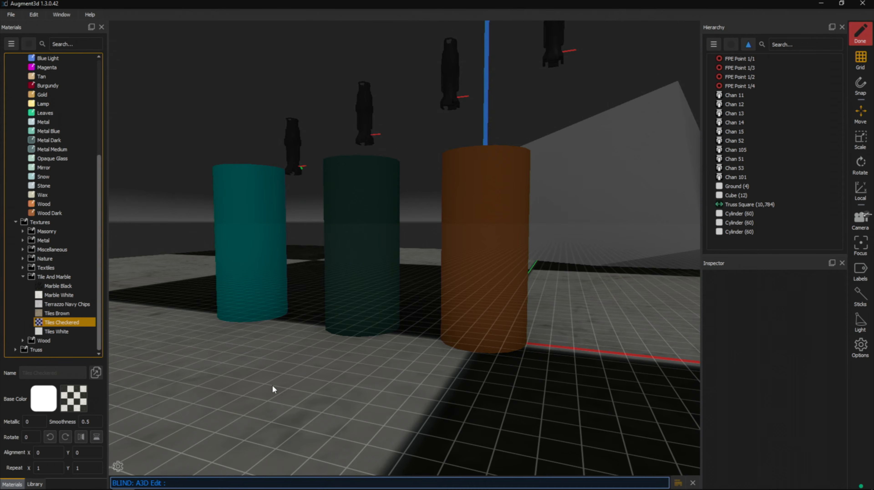
pyautogui.scroll(-5, 333, 372)
pyautogui.moveTo(342, 281); pyautogui.dragTo(356, 343, button='right')
pyautogui.moveTo(313, 252); pyautogui.dragTo(297, 208, button='right')
pyautogui.scroll(-5, 297, 208)
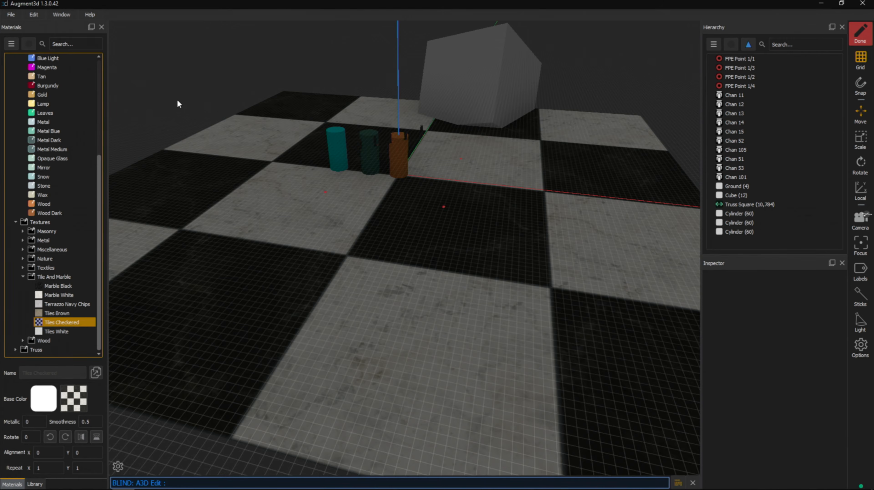
# Search the materials for "wood" and clear the search again
pyautogui.click(75, 44)
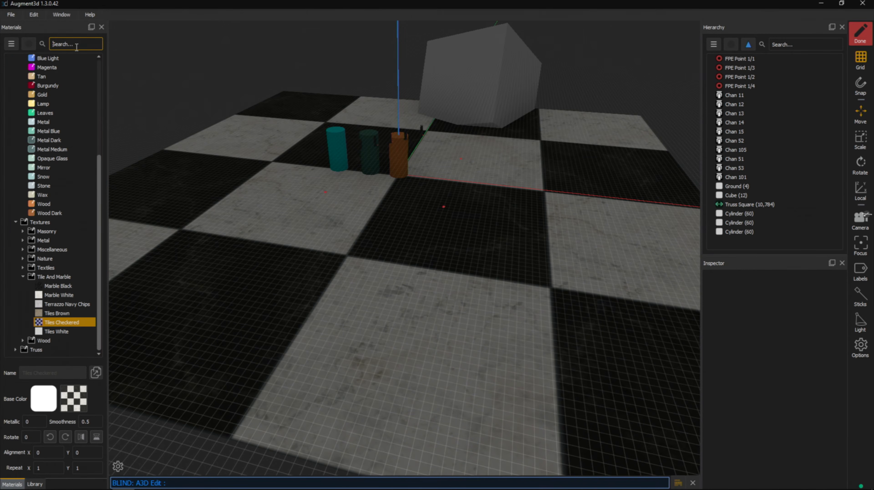
pyautogui.click(126, 111)
pyautogui.write('wood')
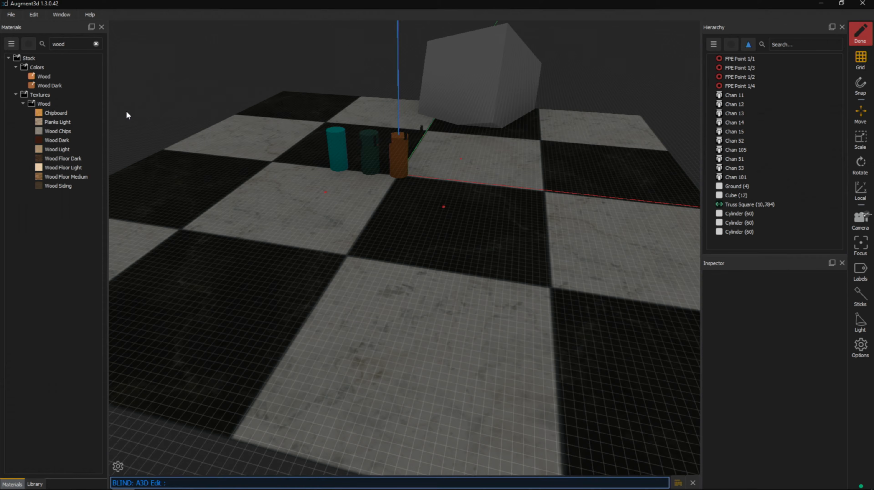
pyautogui.press('BackSpace')
pyautogui.press('BackSpace')
pyautogui.press('BackSpace')
pyautogui.press('BackSpace')
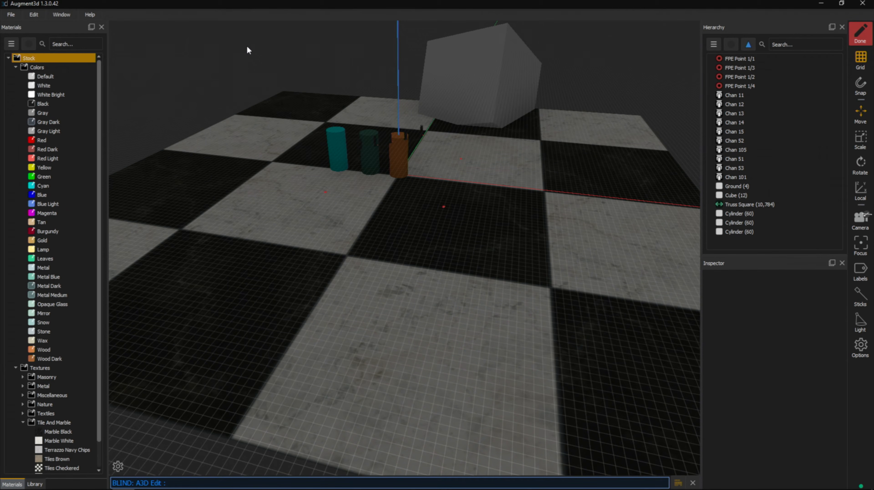
# Duplicate the stock Tiles Checkered material and apply the copy to the ground
pyautogui.scroll(-1, 72, 295)
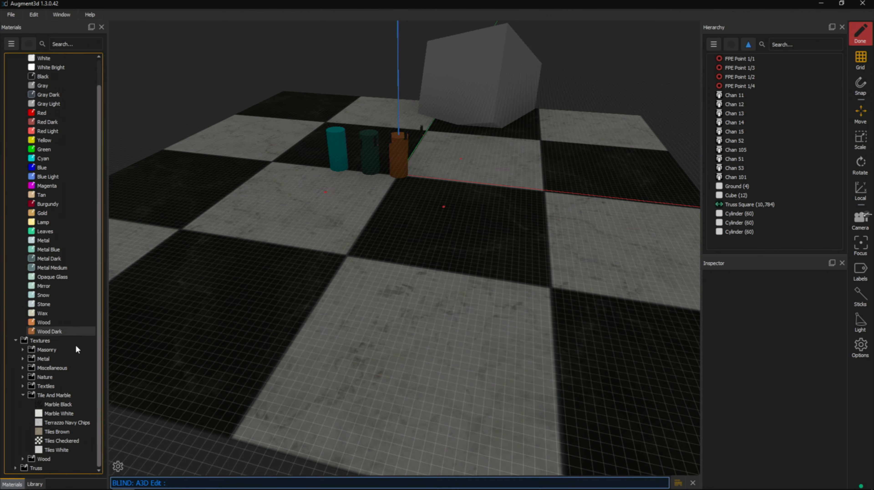
pyautogui.click(64, 440)
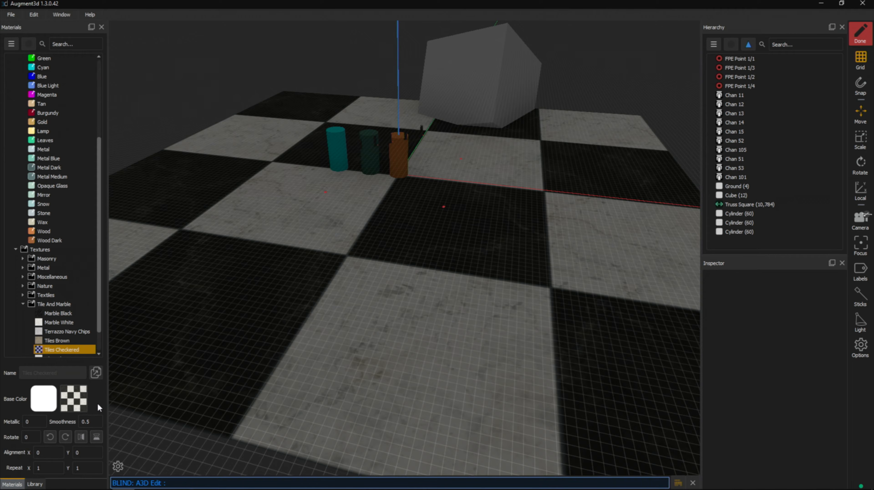
pyautogui.click(96, 373)
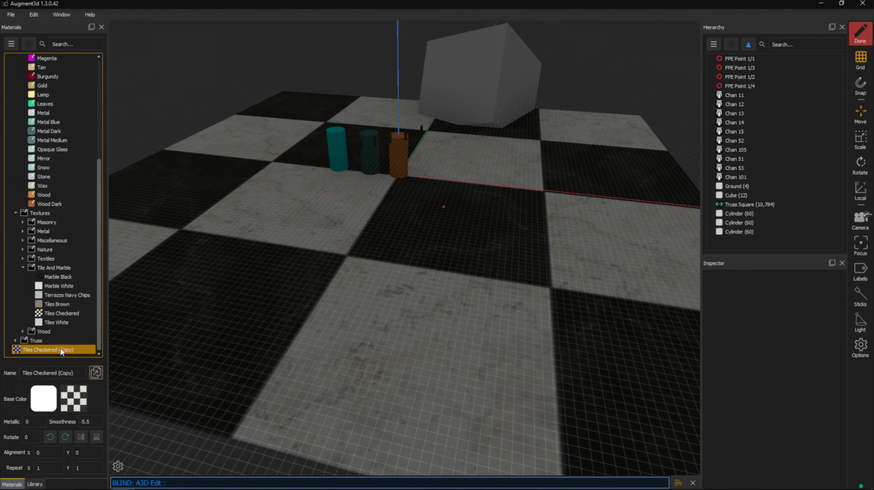
pyautogui.moveTo(60, 348); pyautogui.dragTo(385, 294)
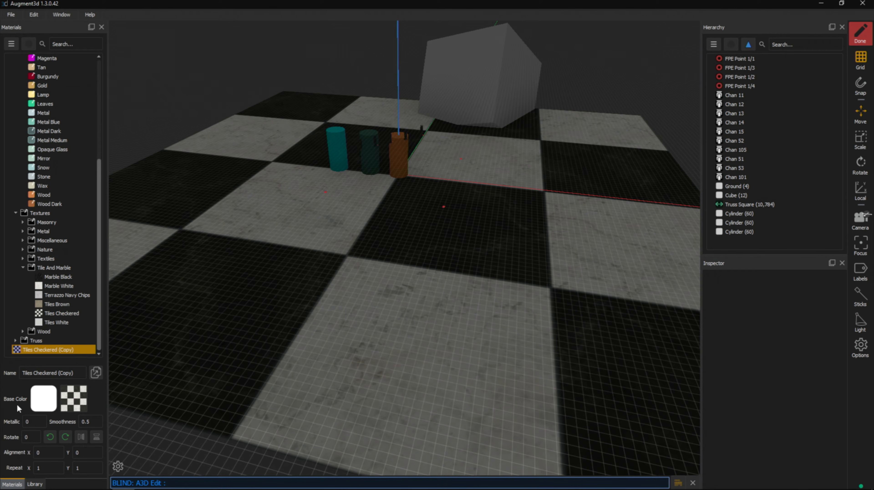
# Try red as the base color of the Tiles Checkered copy and settle on blue
pyautogui.click(40, 398)
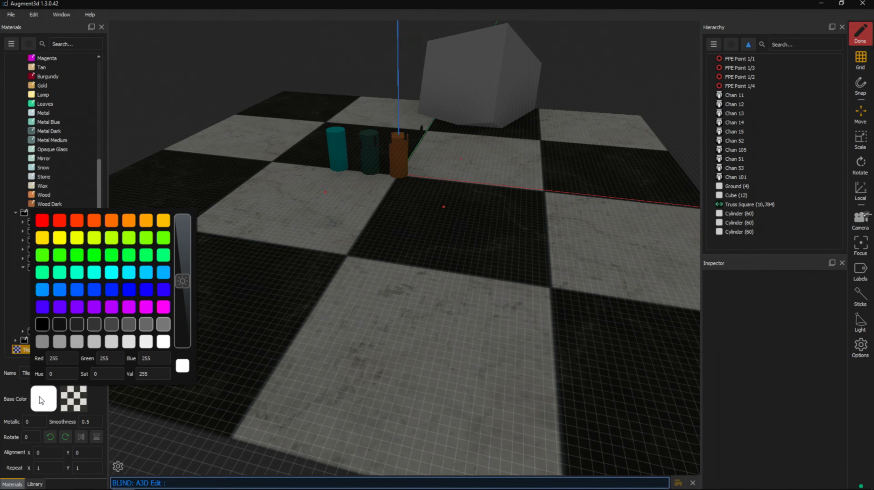
pyautogui.click(58, 221)
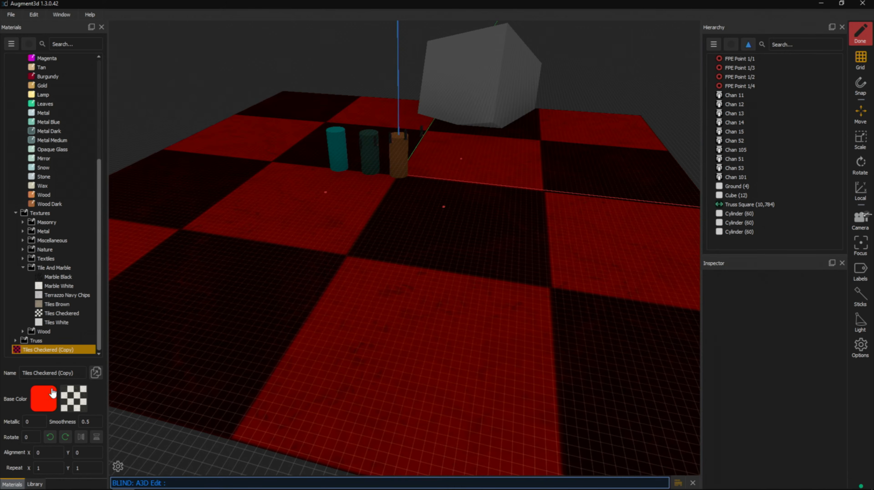
pyautogui.click(45, 402)
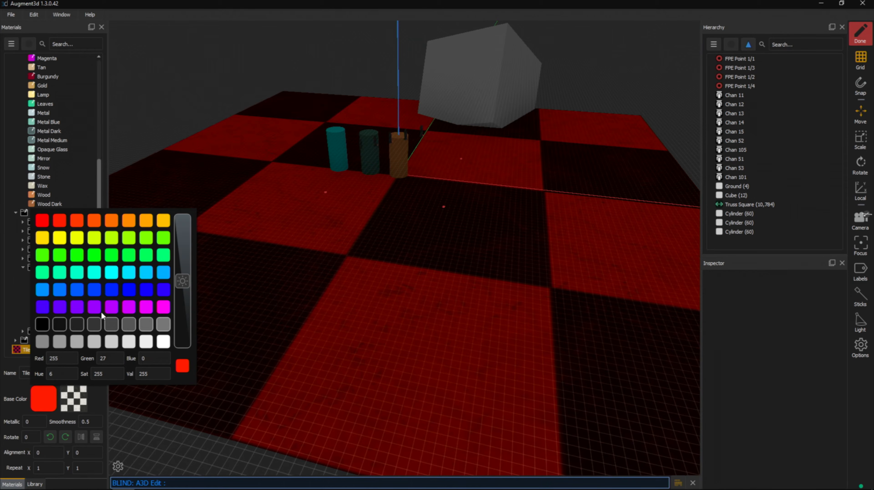
pyautogui.click(95, 288)
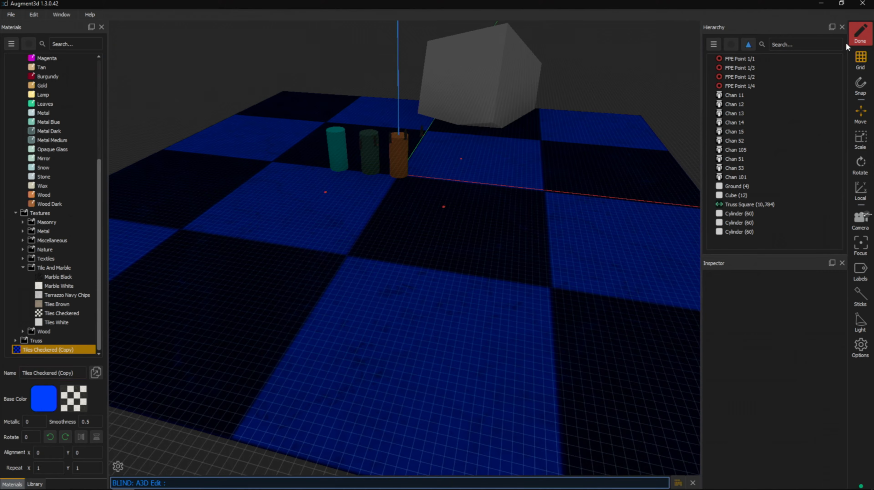
# Apply the Augment3d model changes and light the cylinders and checkered floor with channel 101 at Full
pyautogui.click(863, 38)
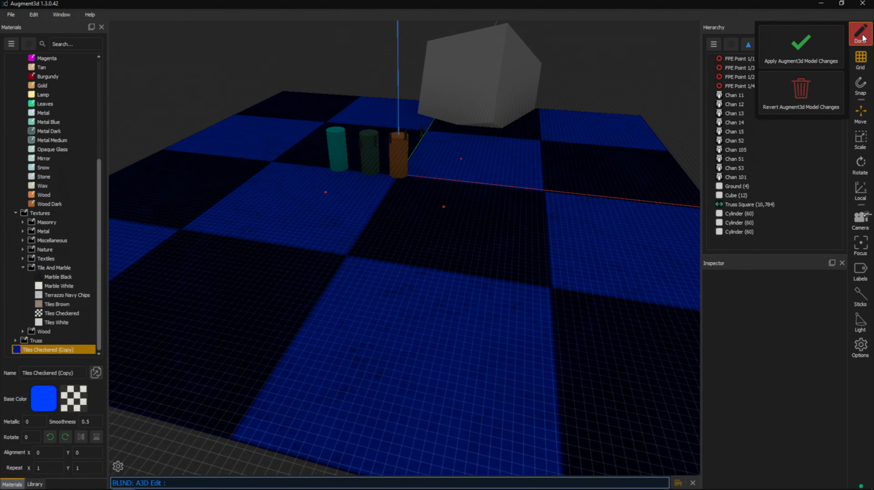
pyautogui.click(801, 42)
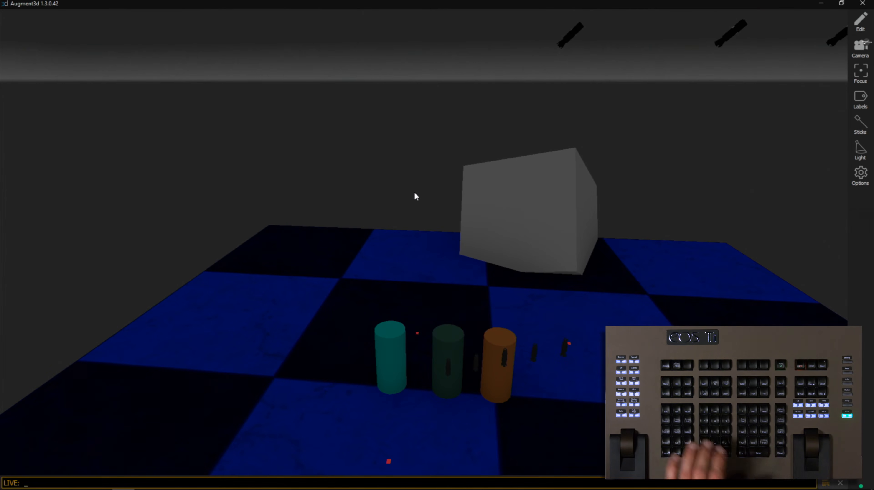
pyautogui.write('Chan 101 @ Full')
pyautogui.press('Return')
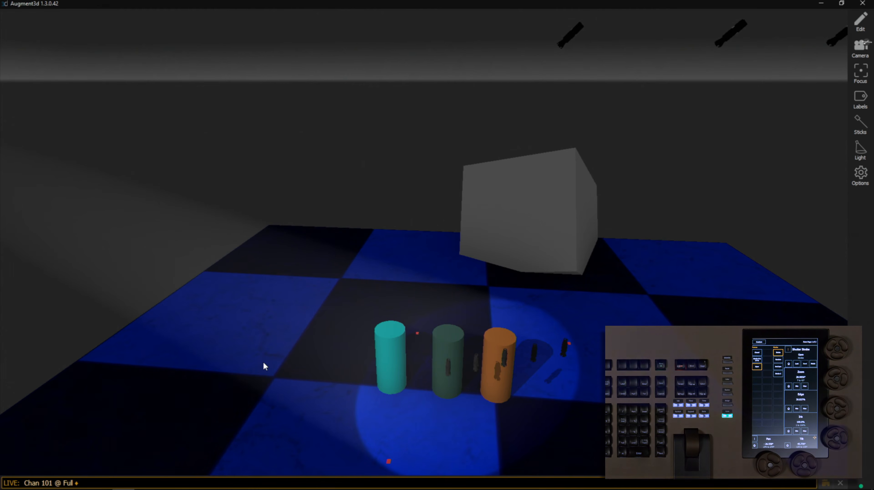
pyautogui.moveTo(600, 349); pyautogui.dragTo(486, 236)
pyautogui.moveTo(485, 235); pyautogui.dragTo(499, 181, button='middle')
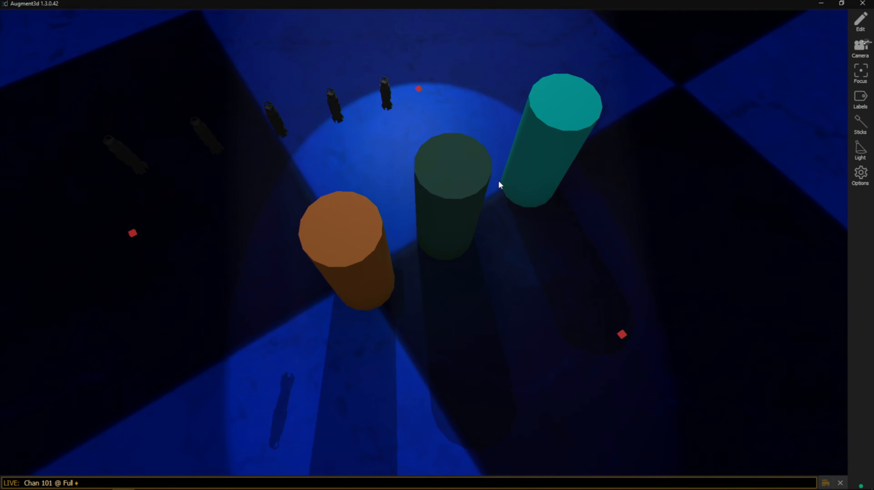
pyautogui.scroll(-2, 447, 272)
pyautogui.moveTo(458, 310); pyautogui.dragTo(460, 281, button='middle')
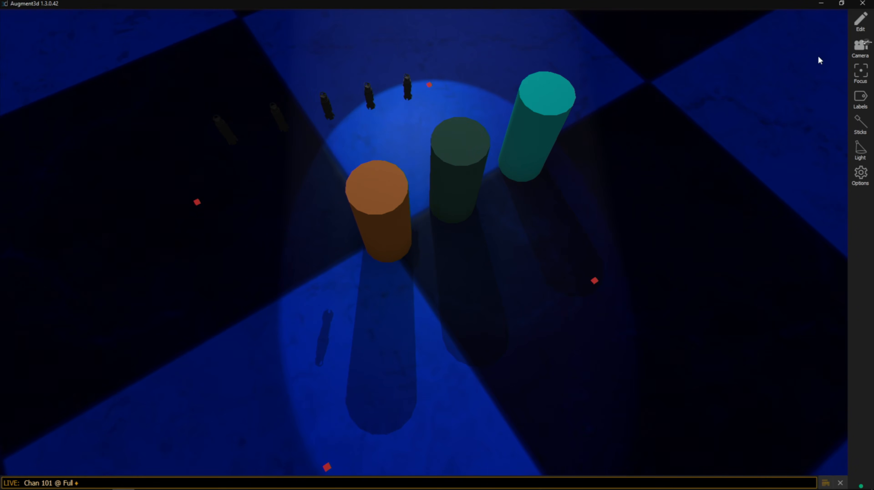
# Return to edit mode and set the Tiles Checkered copy's Metallic to 0.28 and Smoothness to 0.6
pyautogui.click(859, 21)
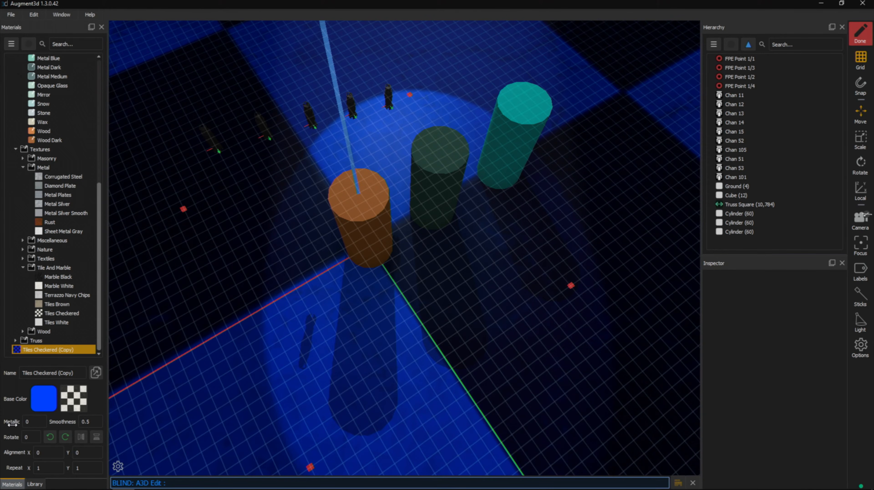
pyautogui.moveTo(12, 425); pyautogui.dragTo(35, 423)
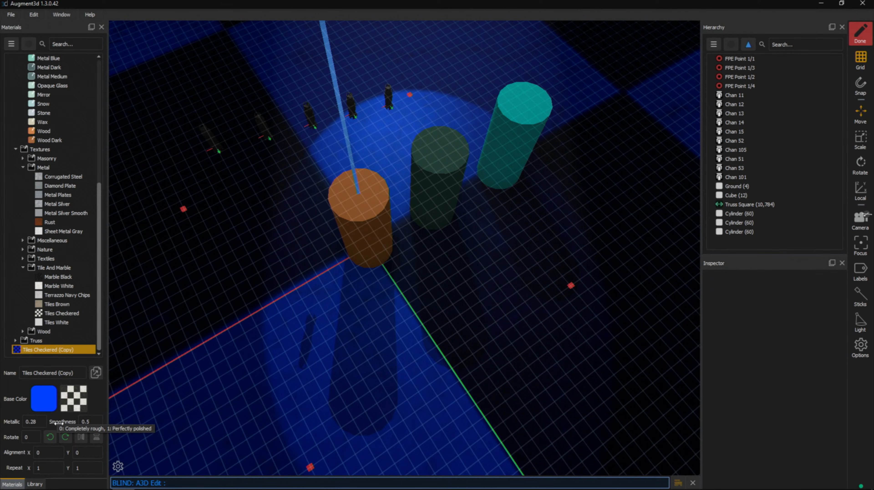
pyautogui.moveTo(58, 424)
pyautogui.mouseDown()
pyautogui.moveTo(94, 420)
pyautogui.moveTo(50, 417)
pyautogui.moveTo(91, 416)
pyautogui.moveTo(59, 416)
pyautogui.moveTo(79, 416)
pyautogui.moveTo(68, 416)
pyautogui.mouseUp()
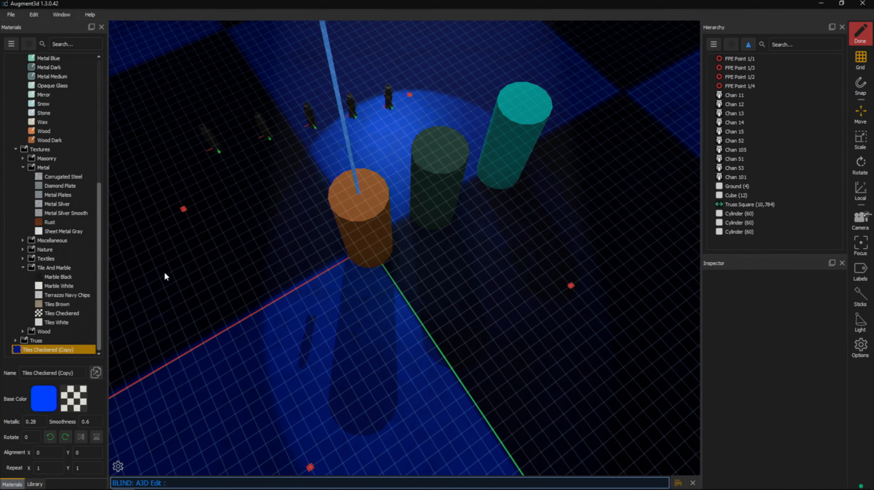
# Rotate the floor's Tiles Checkered copy to 45 degrees, adjust it to 53, and turn it another 90 degrees to 143
pyautogui.scroll(-10, 164, 275)
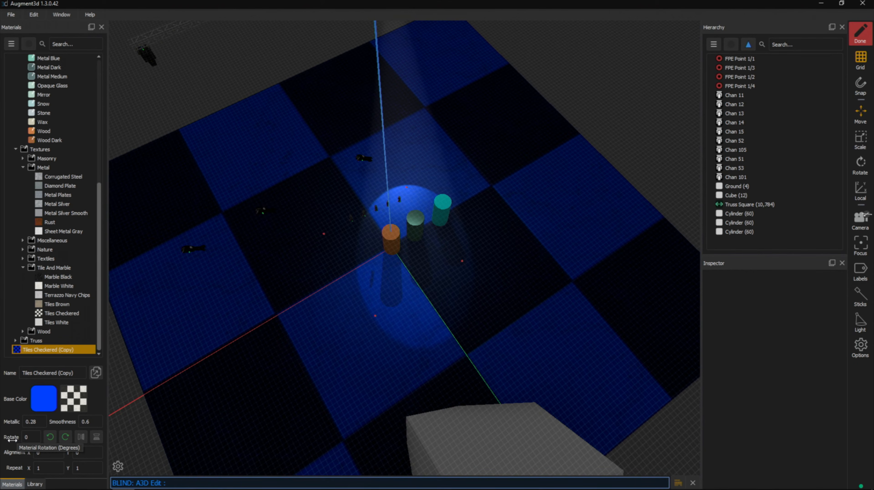
pyautogui.doubleClick(27, 439)
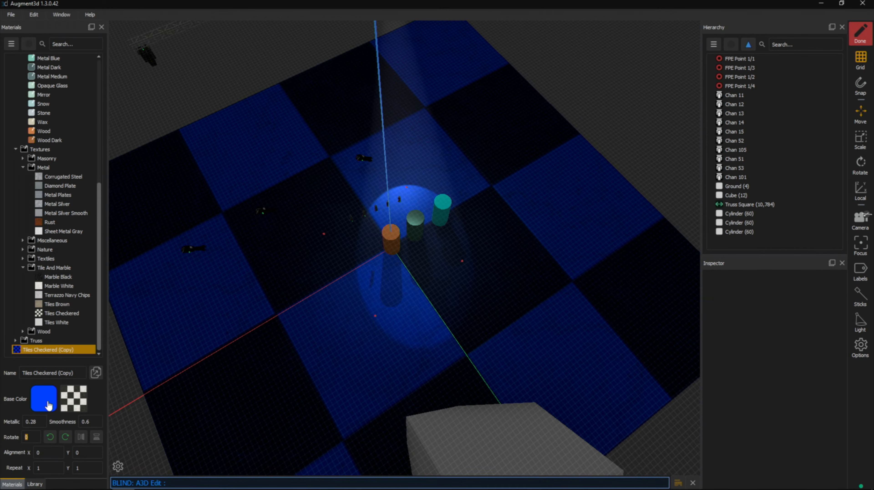
pyautogui.write('45')
pyautogui.press('Tab')
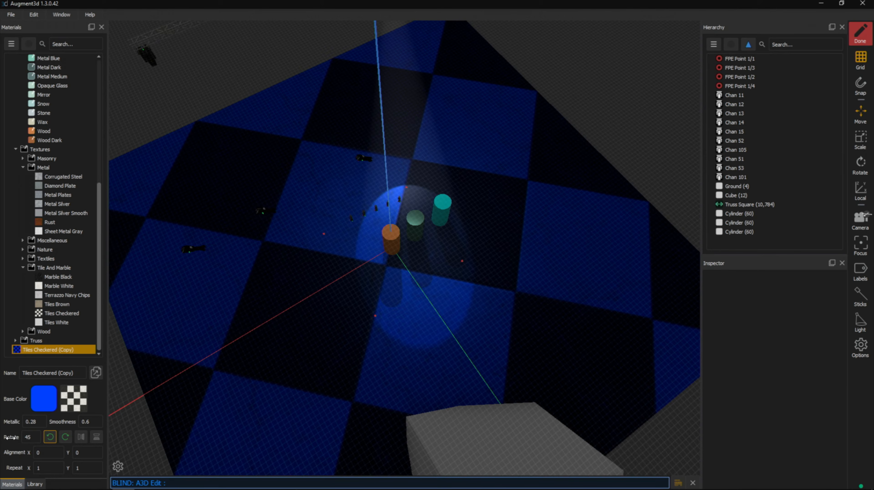
pyautogui.moveTo(6, 437)
pyautogui.mouseDown()
pyautogui.moveTo(31, 436)
pyautogui.moveTo(10, 436)
pyautogui.mouseUp()
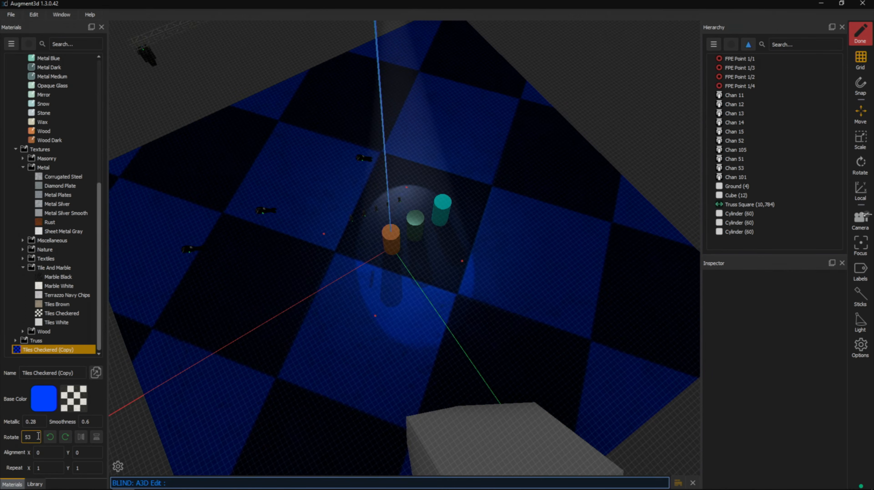
pyautogui.click(65, 436)
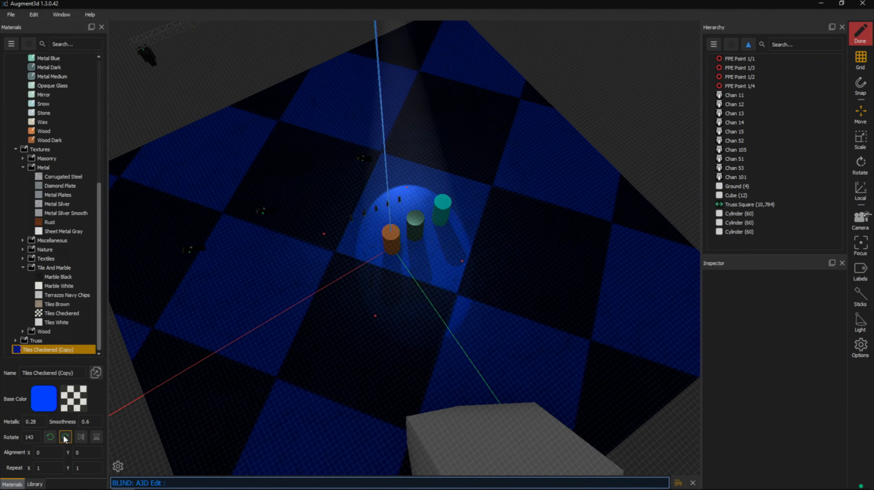
# Turn the Tiles Checkered copy another 90 degrees clockwise to 233 and flip its image in both directions
pyautogui.click(65, 436)
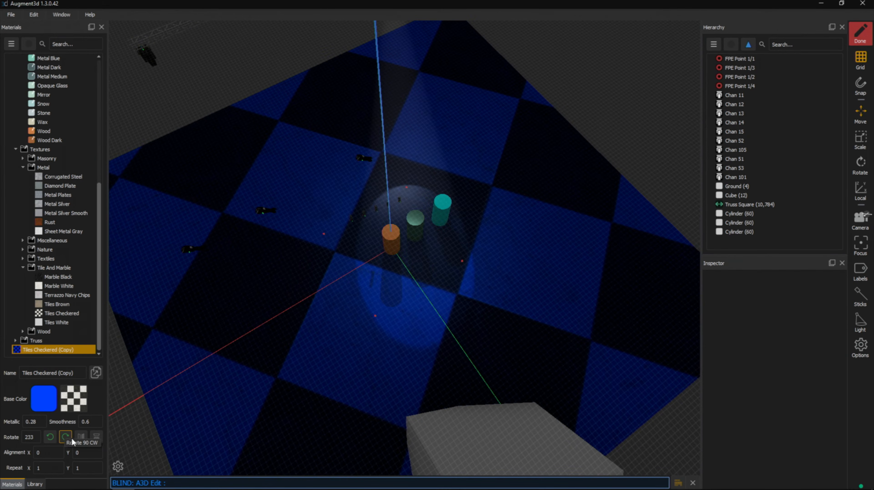
pyautogui.click(81, 437)
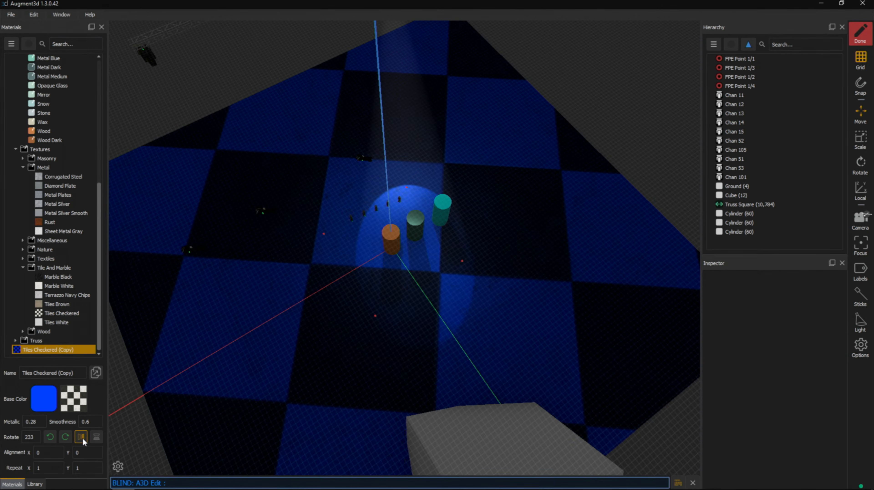
pyautogui.click(96, 437)
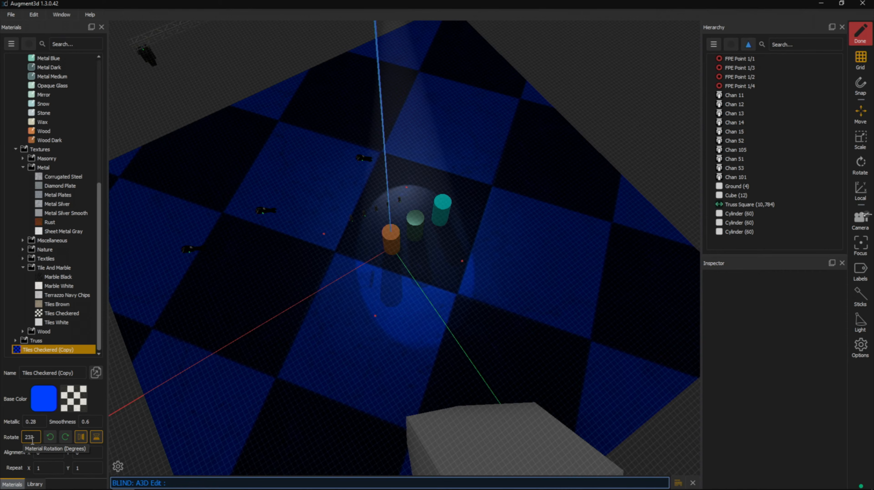
# Set the Tiles Checkered copy's rotation to 45 and shift its alignment to X 0.36 and Y 0.94
pyautogui.click(16, 440)
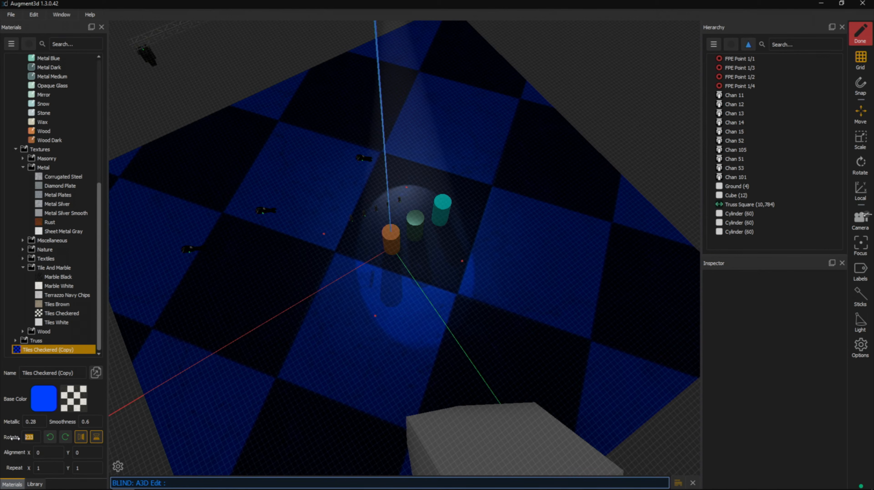
pyautogui.write('45')
pyautogui.press('Return')
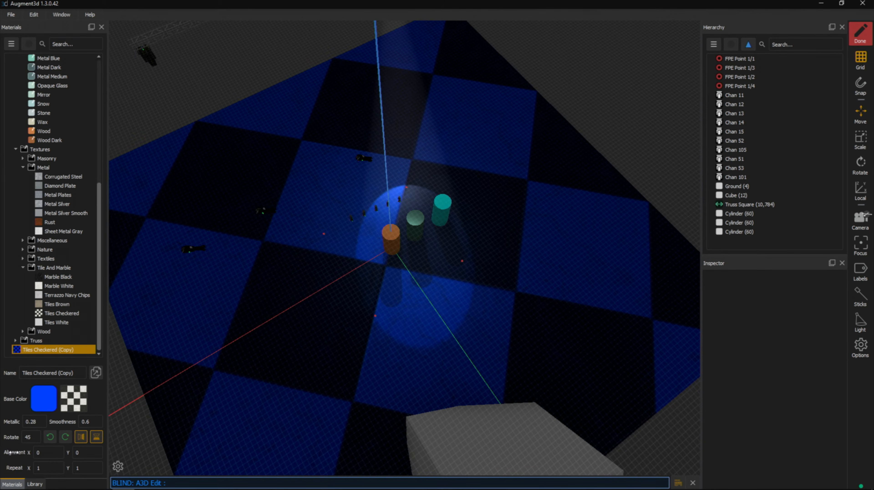
pyautogui.moveTo(16, 452); pyautogui.dragTo(94, 449)
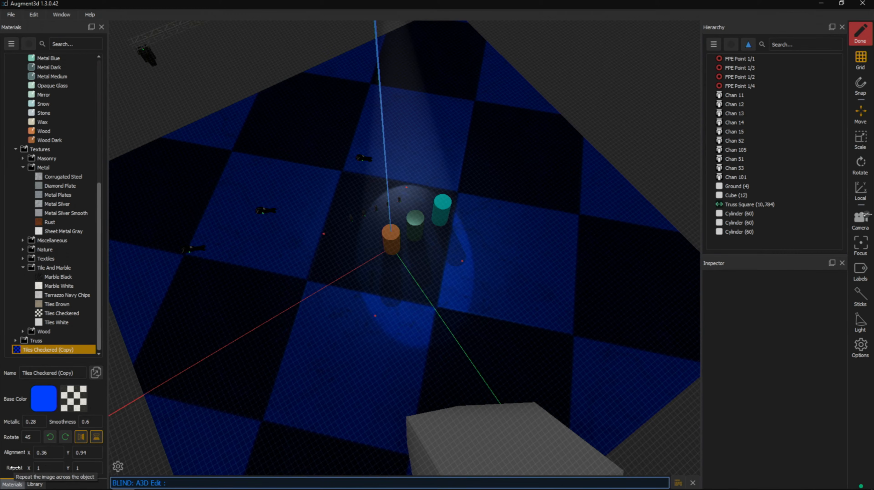
# Try different repeat values for the Tiles Checkered copy and settle on X 5 and Y 1
pyautogui.moveTo(18, 467); pyautogui.dragTo(33, 466)
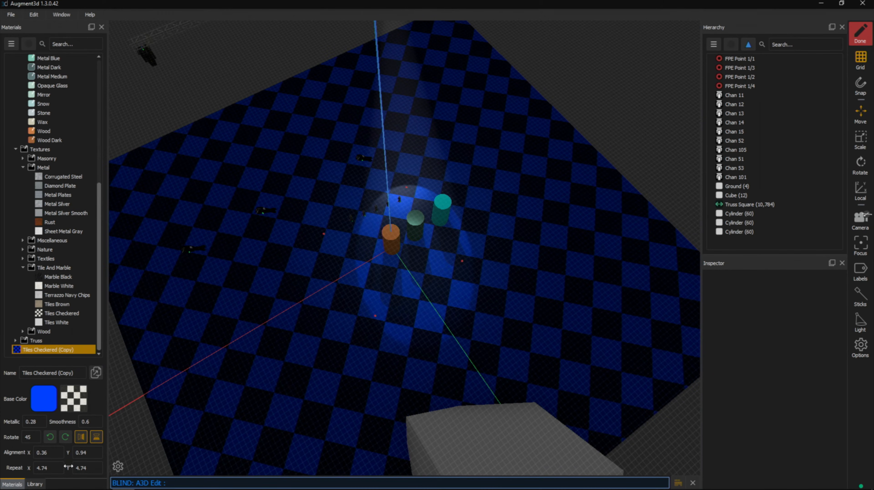
pyautogui.moveTo(68, 466); pyautogui.dragTo(128, 460)
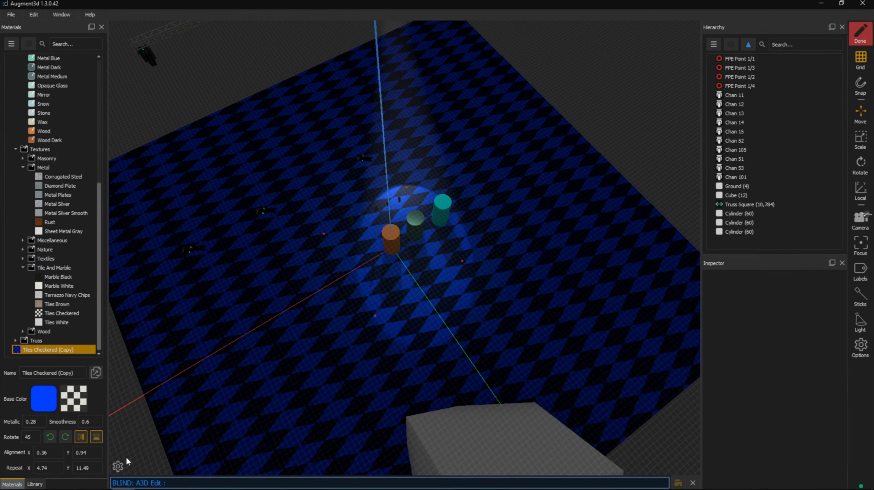
pyautogui.click(46, 468)
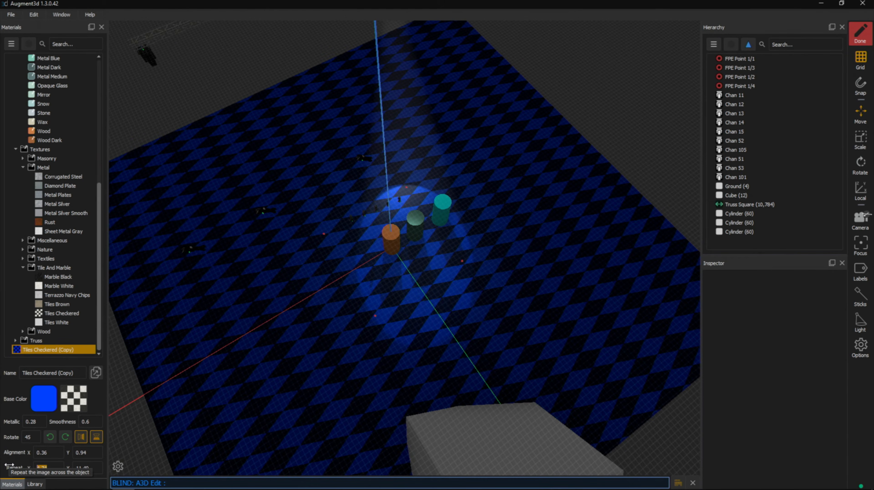
pyautogui.write('5')
pyautogui.press('Tab')
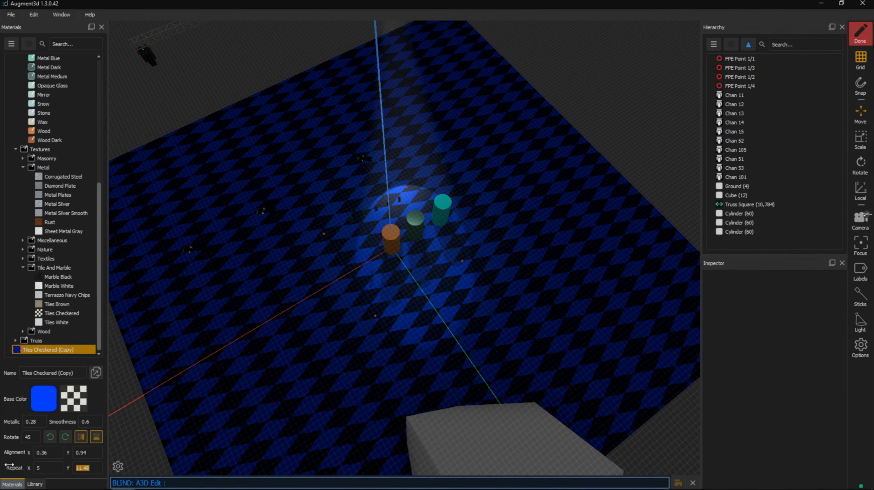
pyautogui.write('1')
pyautogui.press('Return')
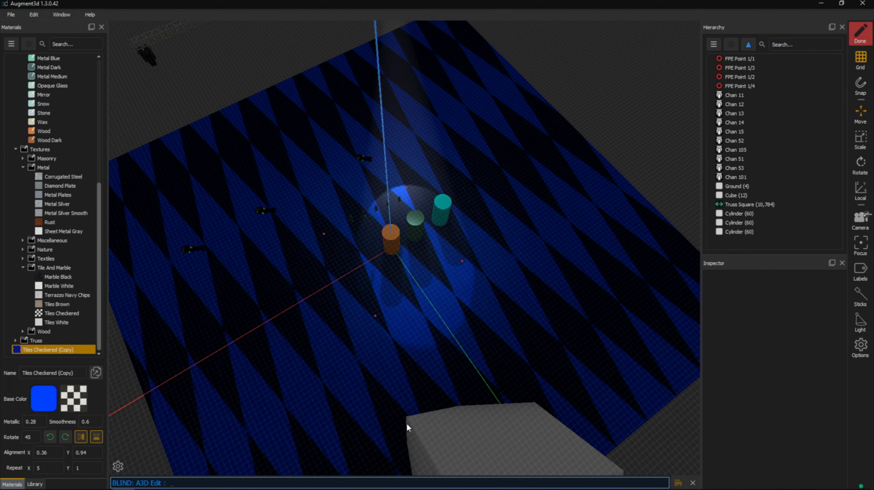
# Apply the Tiles Checkered copy to one face of the cube and set the material's rotation to 0
pyautogui.moveTo(485, 378); pyautogui.dragTo(468, 360, button='right')
pyautogui.moveTo(498, 319); pyautogui.dragTo(261, 358, button='right')
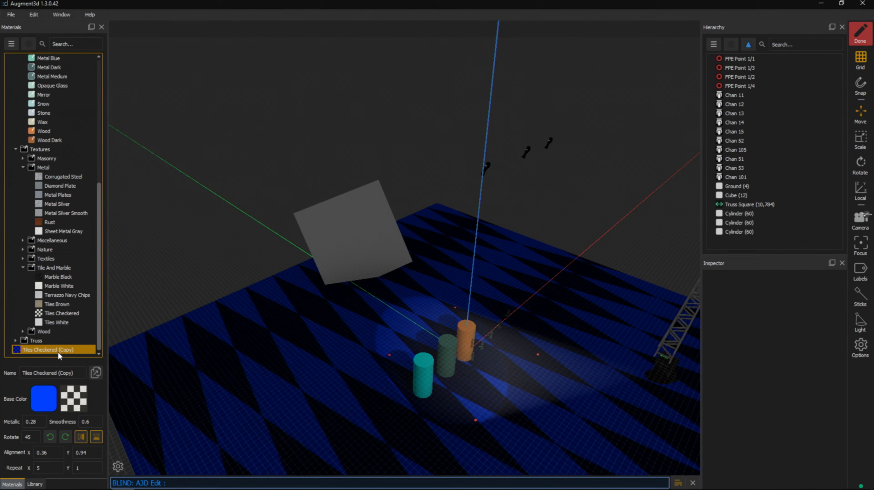
pyautogui.moveTo(55, 350); pyautogui.dragTo(357, 248)
pyautogui.scroll(3, 357, 248)
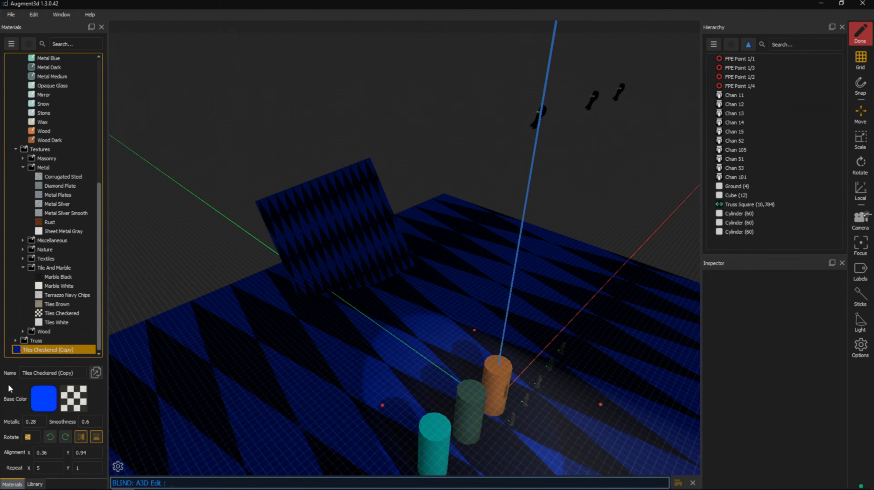
pyautogui.write('0')
pyautogui.press('Return')
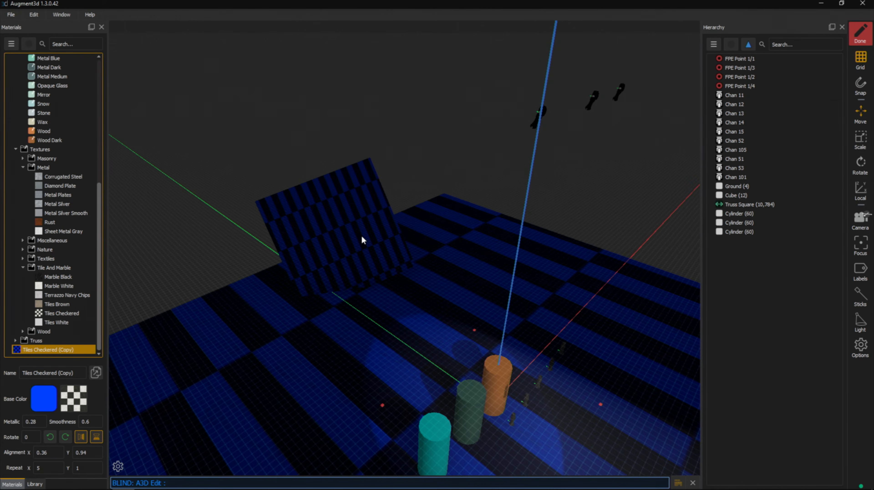
# Open the cube's per-face material list and apply the Tiles Checkered copy to the entire cube
pyautogui.moveTo(363, 240); pyautogui.dragTo(265, 304, button='middle')
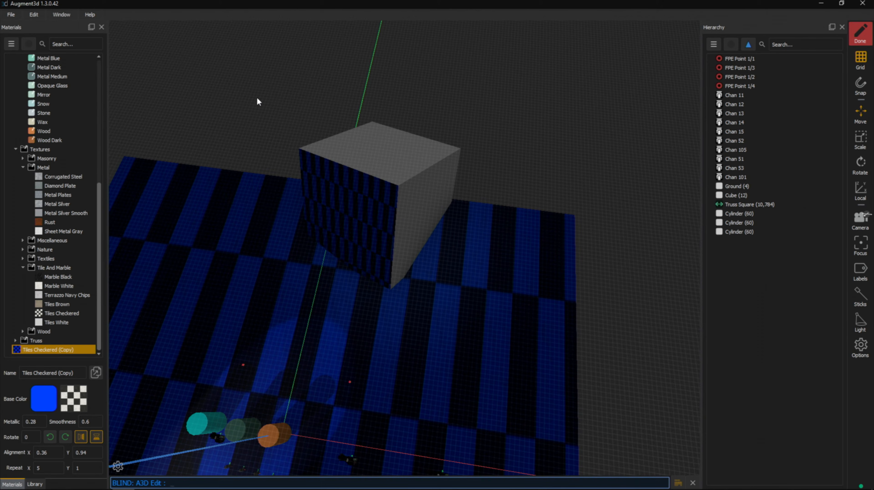
pyautogui.click(402, 172)
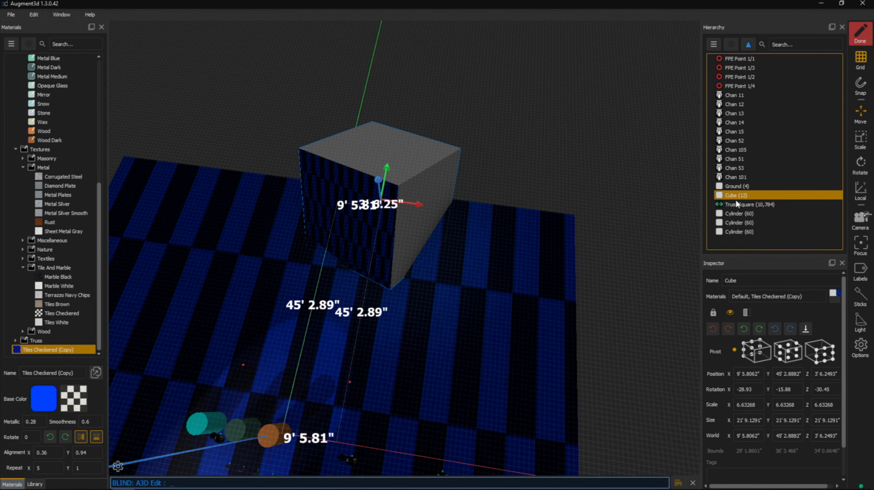
pyautogui.click(837, 300)
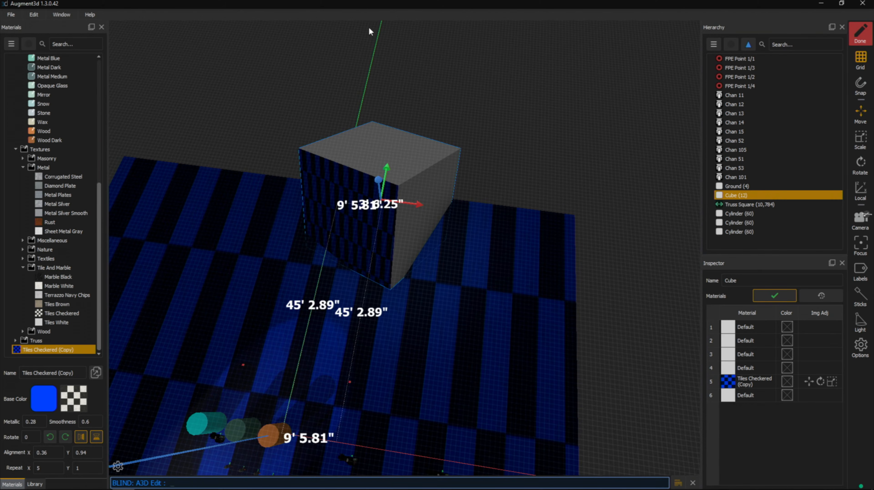
pyautogui.moveTo(57, 355); pyautogui.dragTo(768, 195)
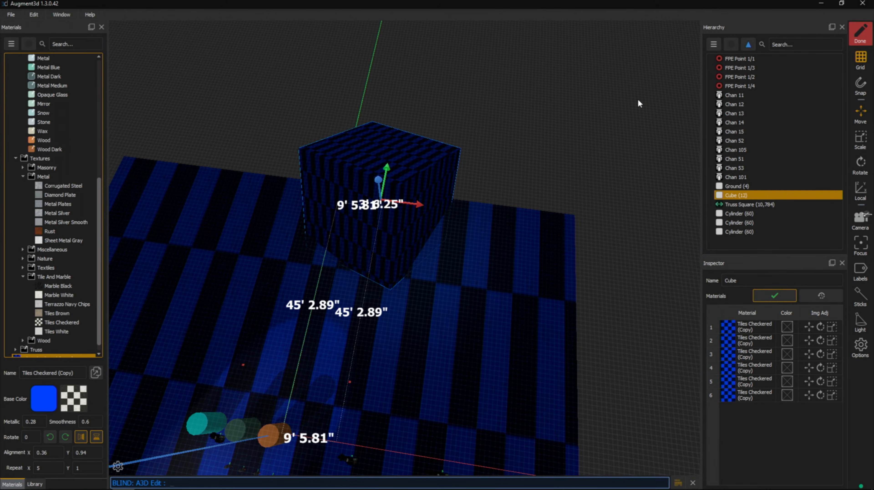
# Override the color of the cube's first face with yellow-green
pyautogui.click(760, 330)
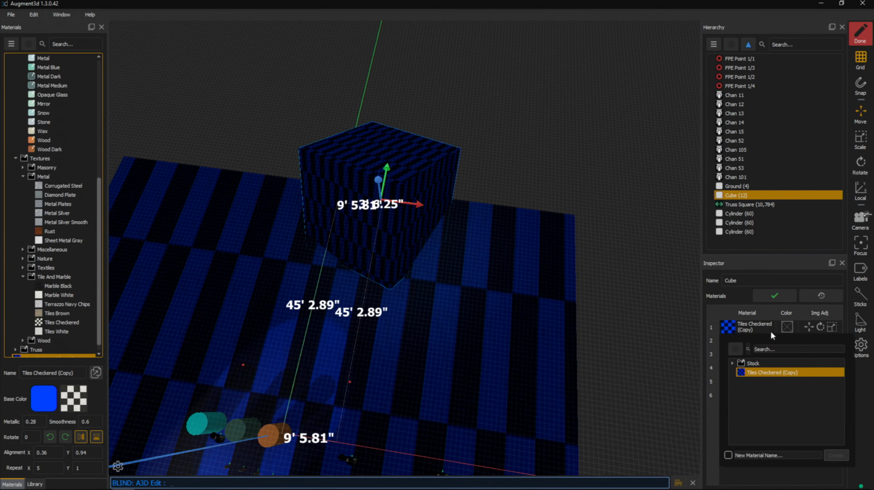
pyautogui.click(787, 327)
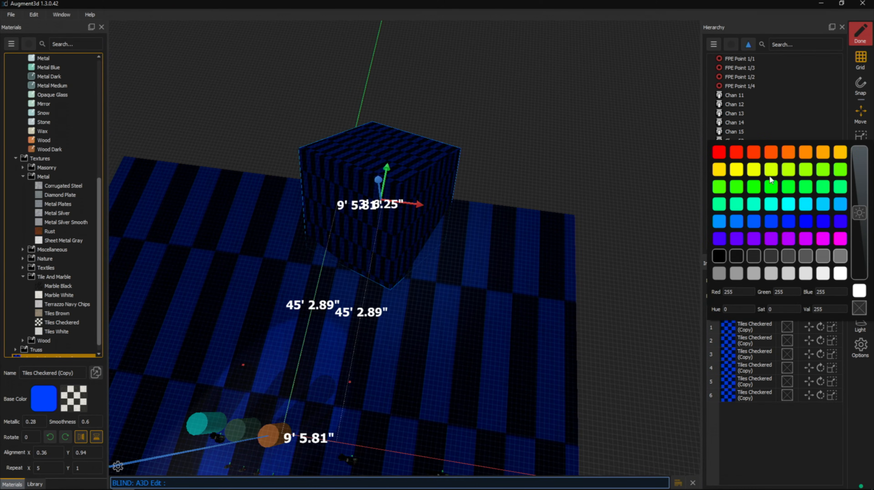
pyautogui.click(771, 168)
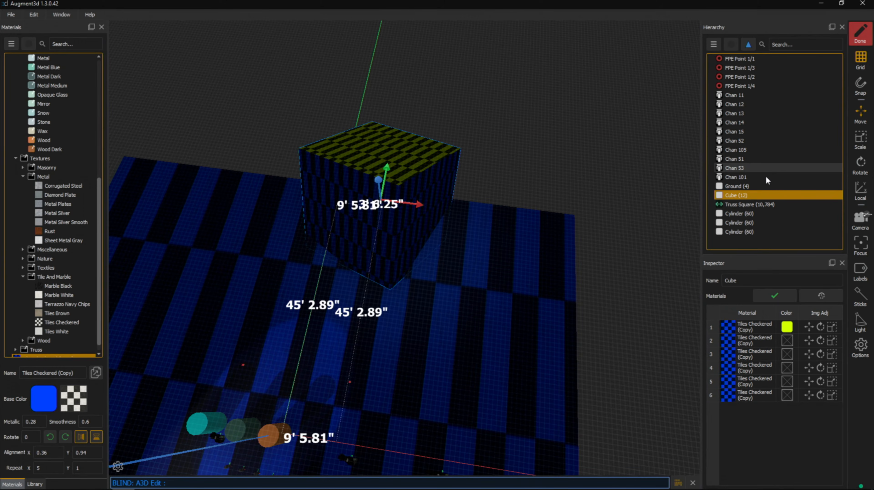
pyautogui.click(752, 328)
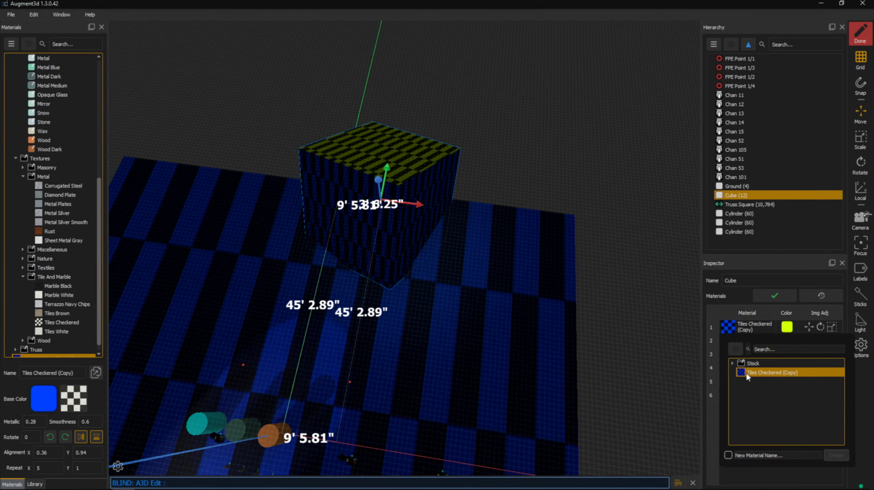
pyautogui.click(733, 363)
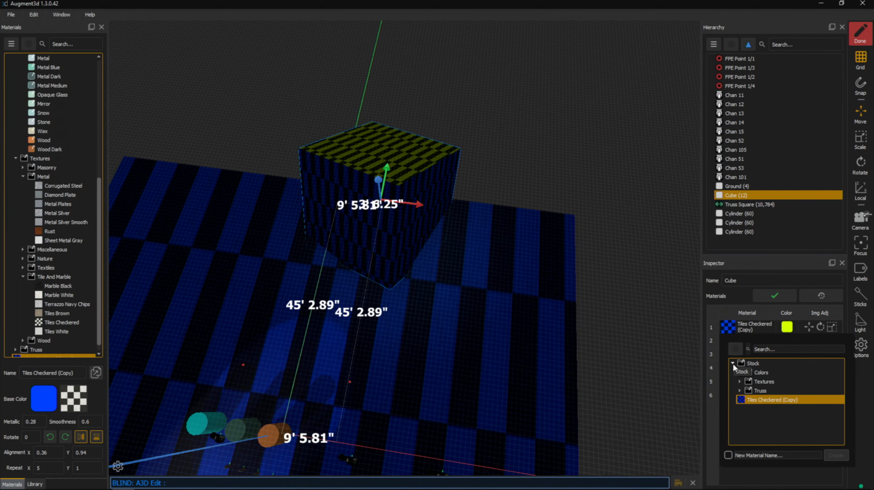
pyautogui.click(733, 364)
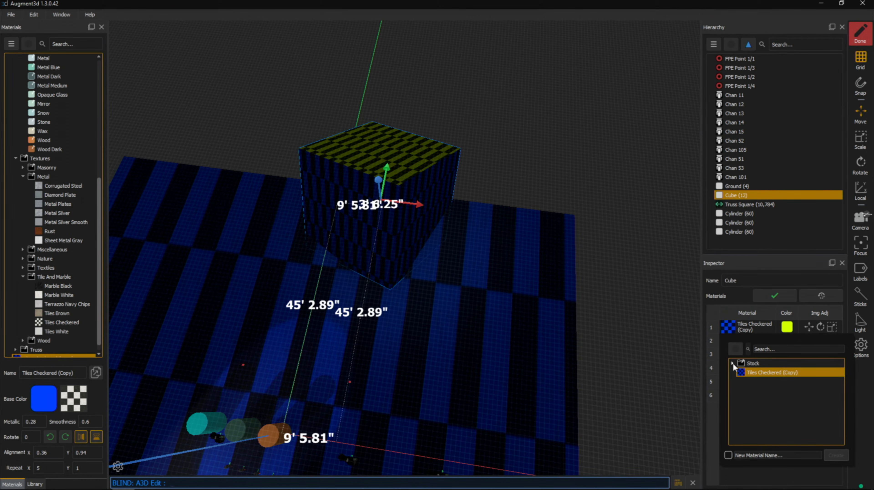
# Set the image rotation of the cube's first face to 45 and finish editing the cube's materials
pyautogui.click(831, 327)
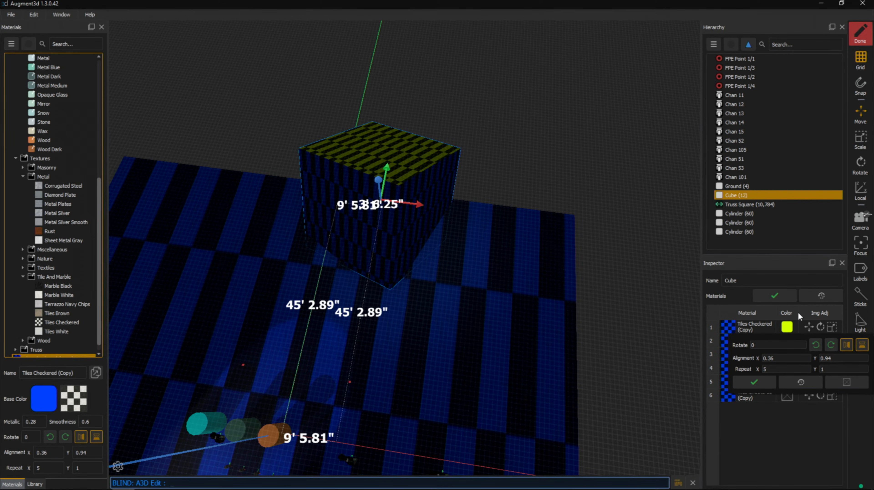
pyautogui.click(766, 345)
pyautogui.click(737, 349)
pyautogui.press('Tab')
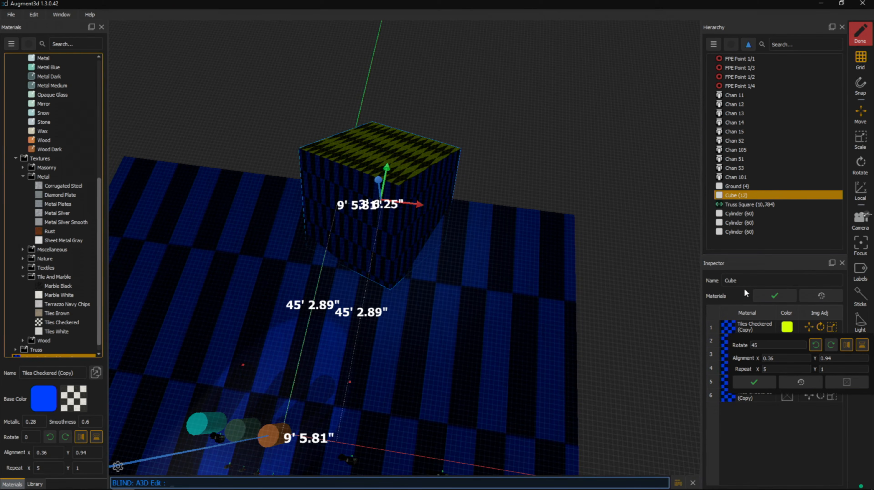
pyautogui.click(772, 295)
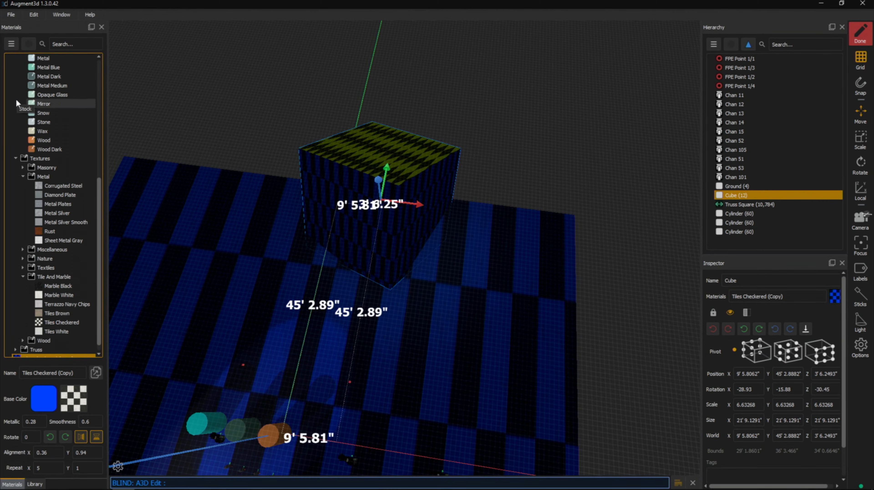
# Add a folder to the materials list and name it Custom Materials
pyautogui.click(10, 45)
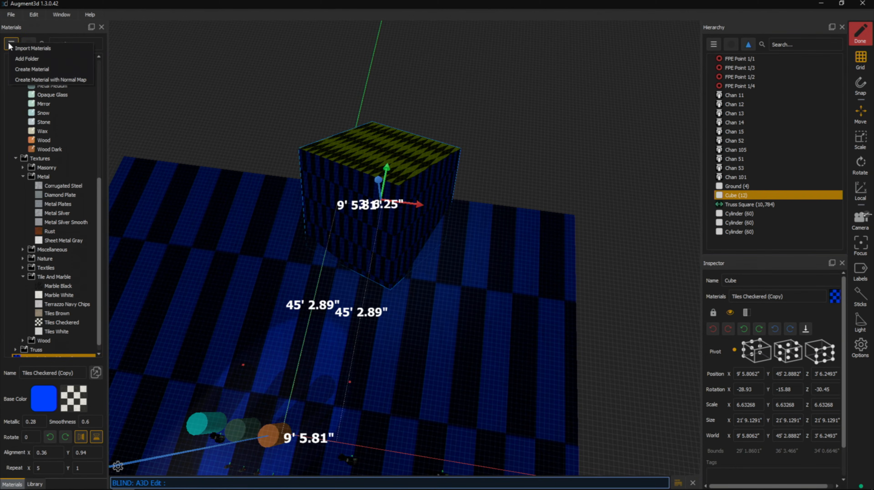
pyautogui.click(27, 59)
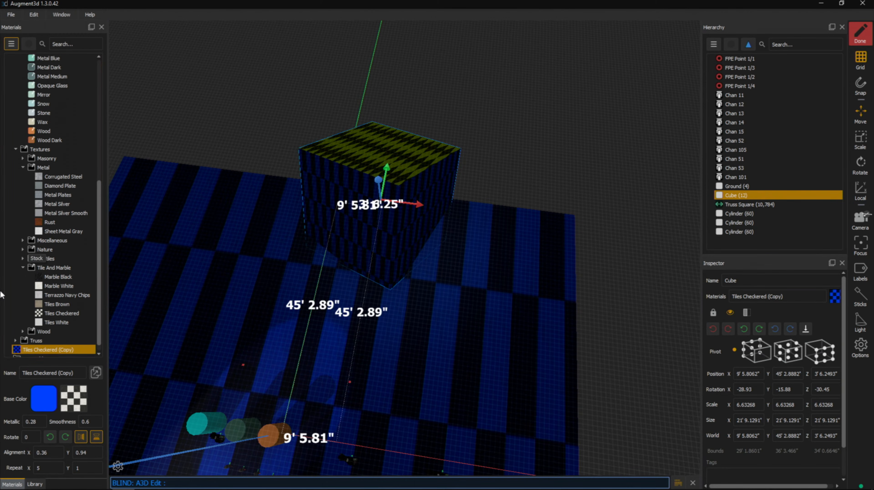
pyautogui.click(41, 351)
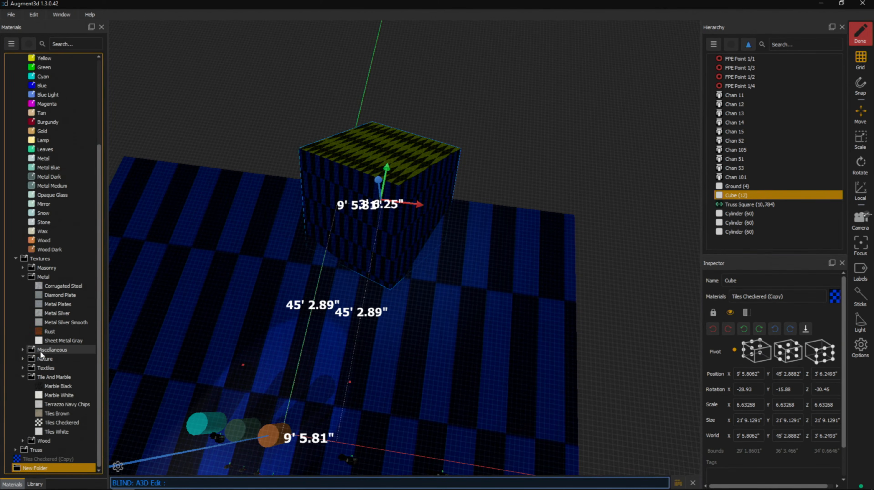
pyautogui.click(39, 470)
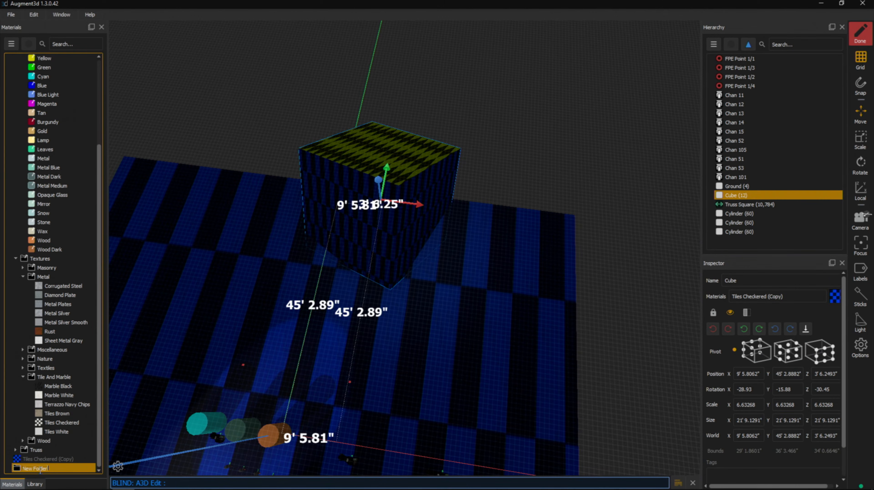
pyautogui.write('stom Materials')
pyautogui.press('Return')
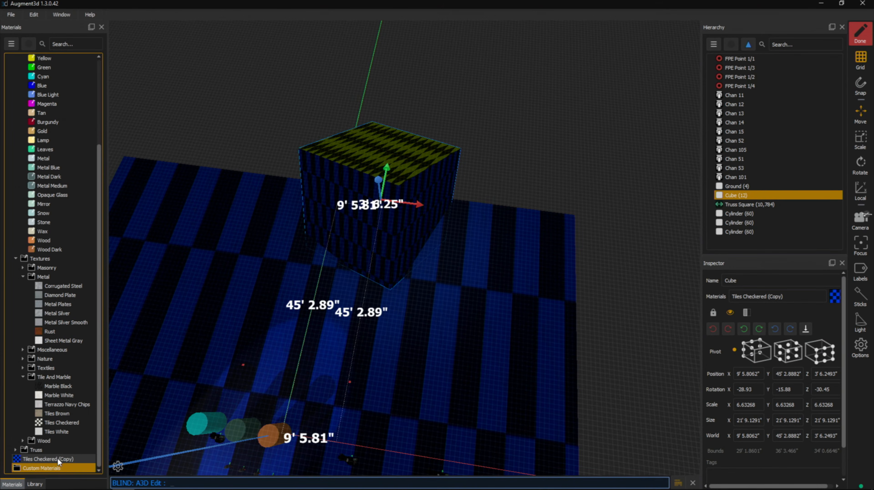
# Move the Tiles Checkered copy into the Custom Materials folder and expand the folder
pyautogui.click(48, 459)
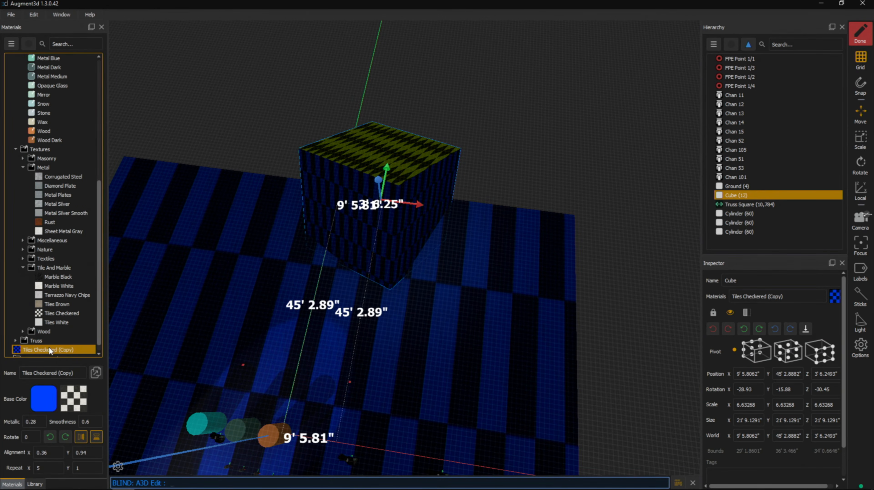
pyautogui.moveTo(56, 352)
pyautogui.mouseDown()
pyautogui.moveTo(57, 359)
pyautogui.moveTo(57, 351)
pyautogui.mouseUp()
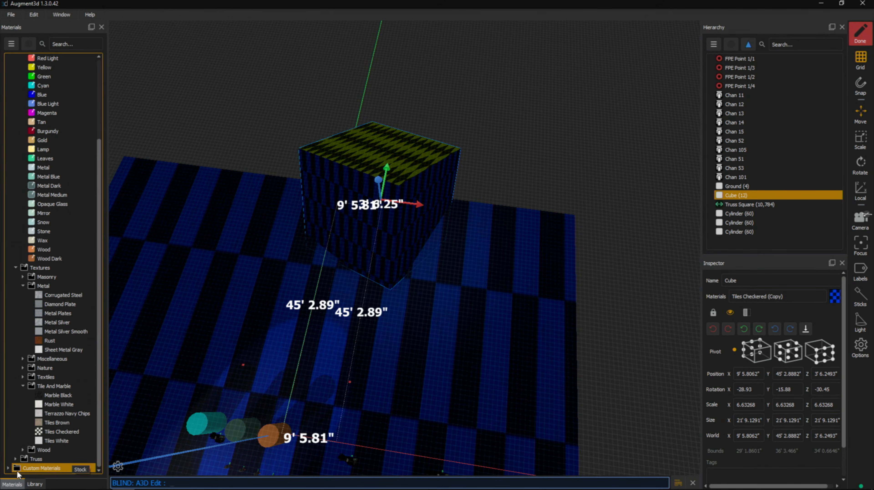
pyautogui.click(8, 468)
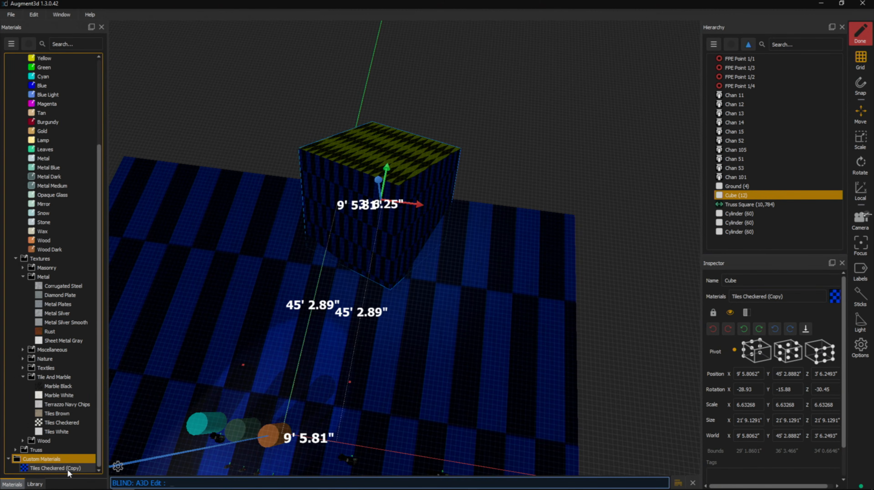
# Rename the Tiles Checkered copy in the Custom Materials folder as Blue Tiles
pyautogui.click(55, 469)
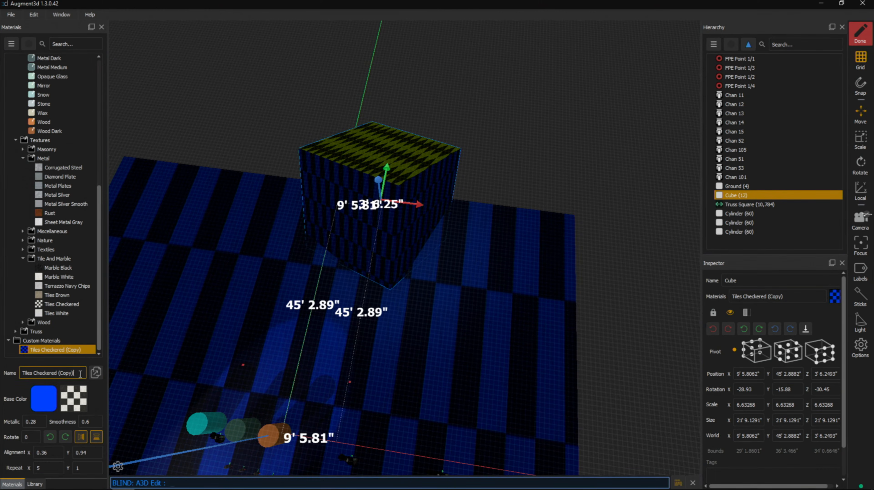
pyautogui.moveTo(79, 373); pyautogui.dragTo(2, 376)
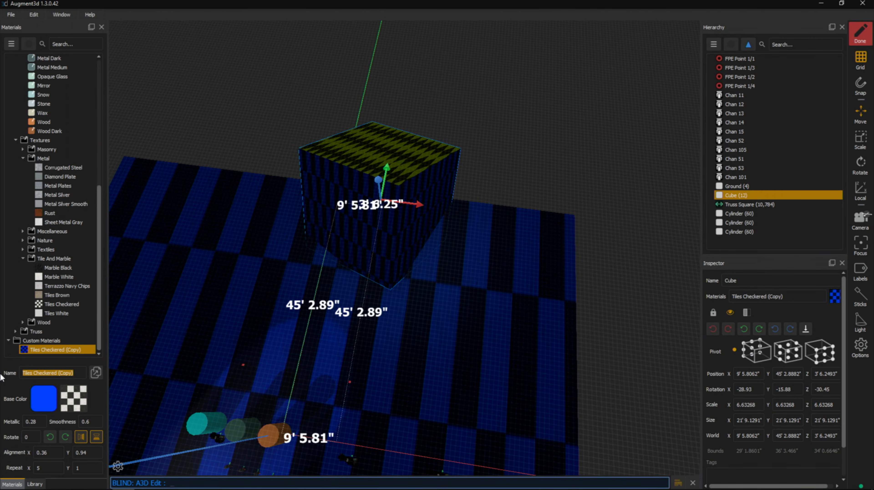
pyautogui.write('Blue Tiles')
pyautogui.press('Return')
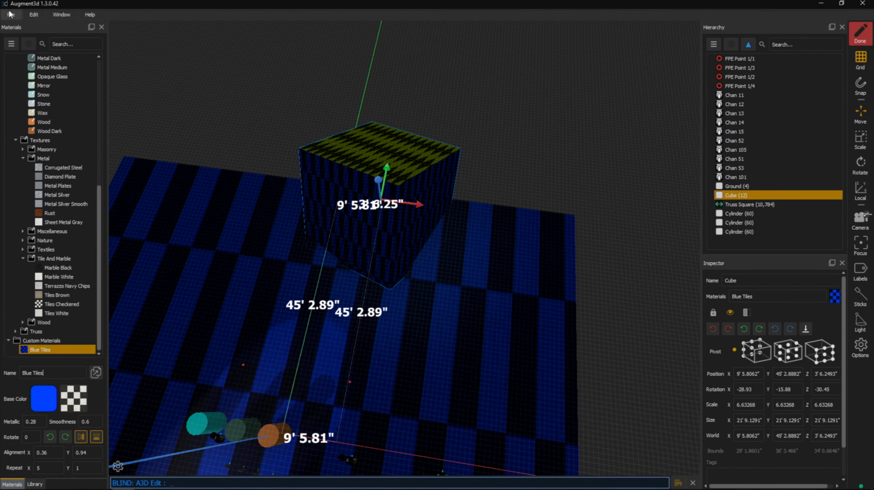
# Import arrow.png as a material from D:\Eos_Family_Learning_Series_Files_v3.1 and move it into the Custom Materials folder
pyautogui.click(13, 16)
pyautogui.moveTo(42, 31)
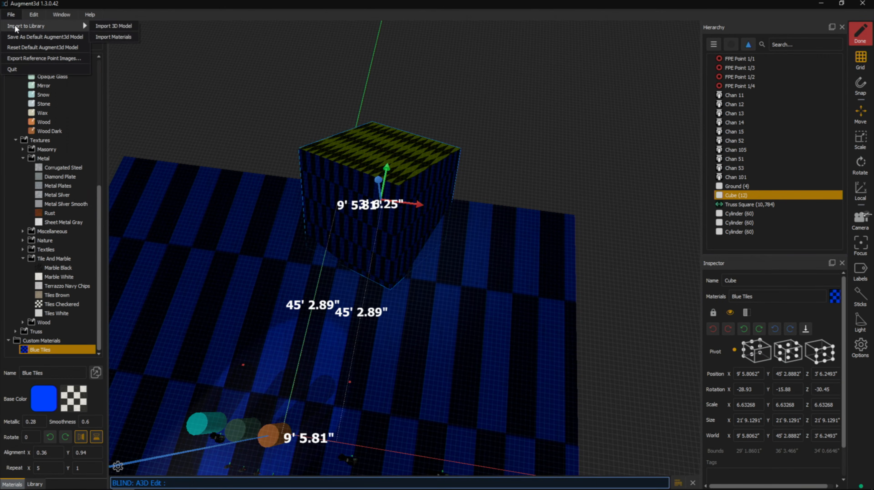
pyautogui.click(113, 37)
pyautogui.doubleClick(150, 139)
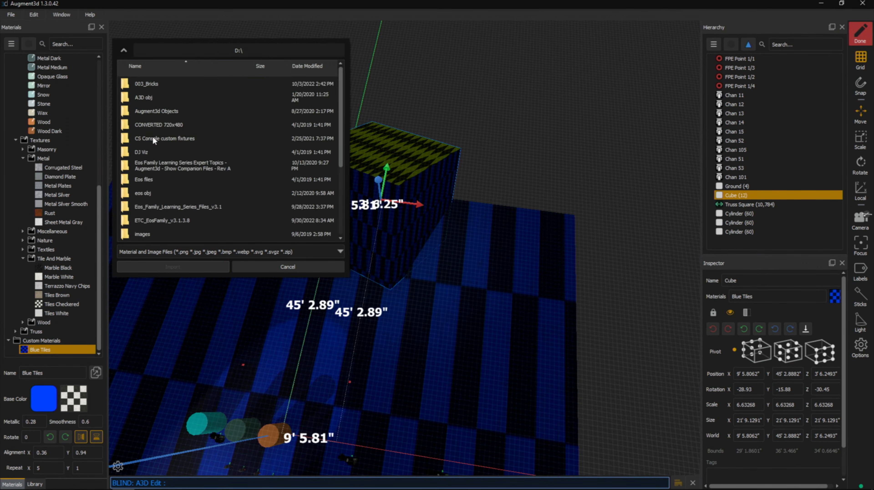
pyautogui.doubleClick(158, 205)
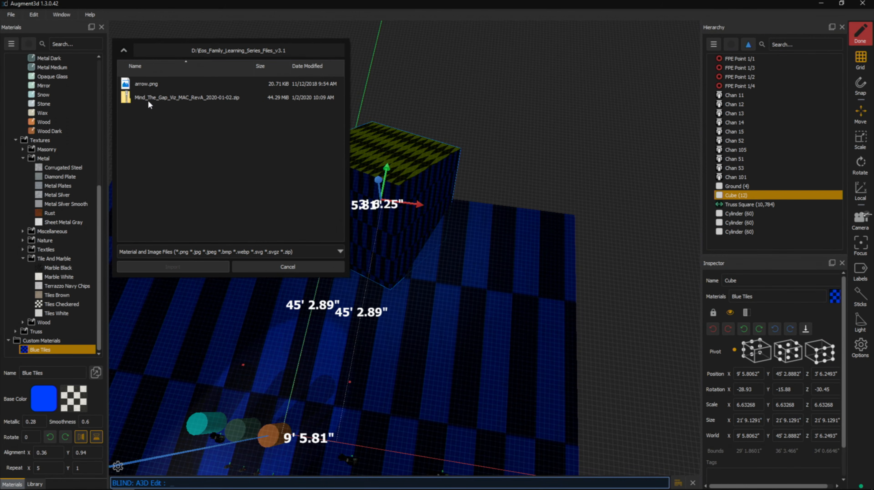
pyautogui.doubleClick(154, 85)
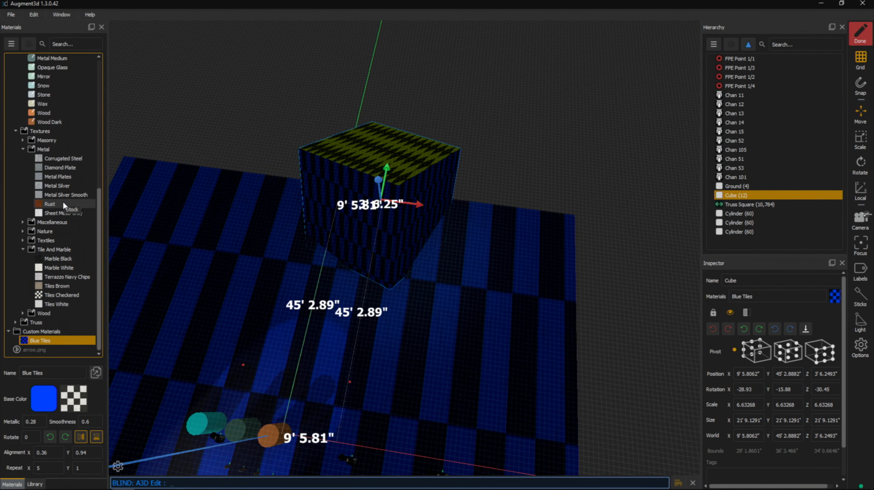
pyautogui.click(42, 351)
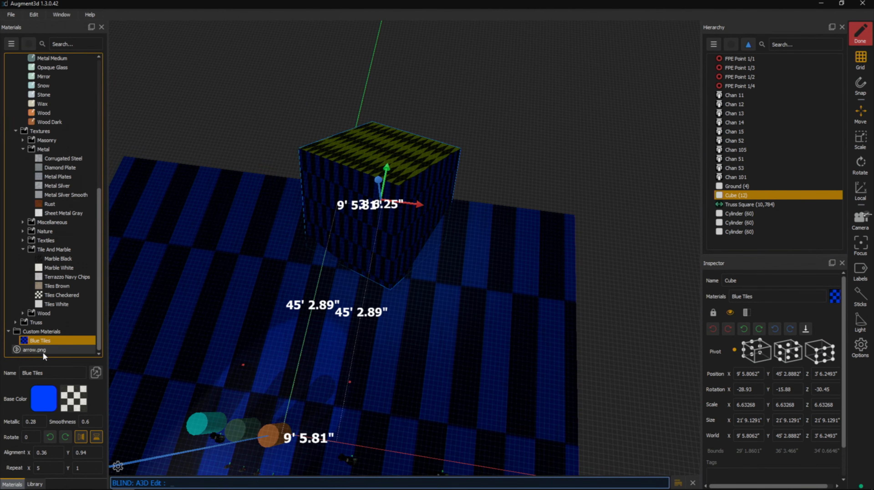
pyautogui.moveTo(41, 351); pyautogui.dragTo(48, 331)
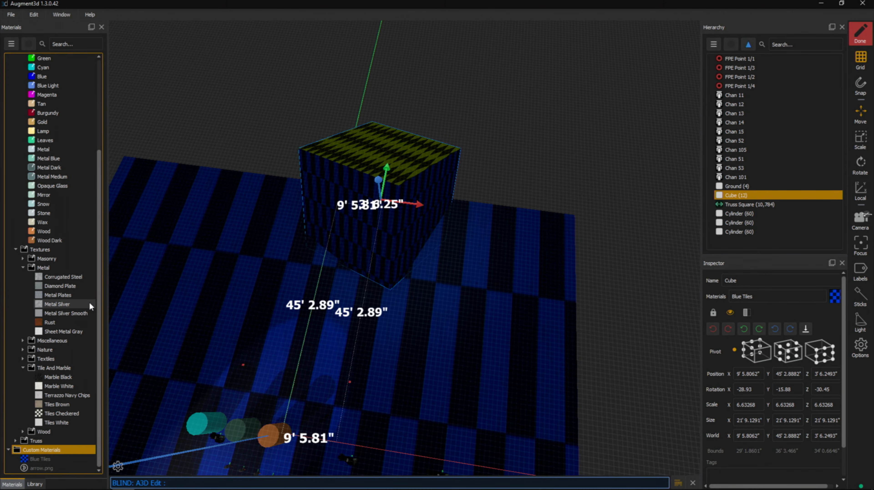
# Import the material Bricks_Brown_001.zip from the D:\003_Bricks folder
pyautogui.click(11, 14)
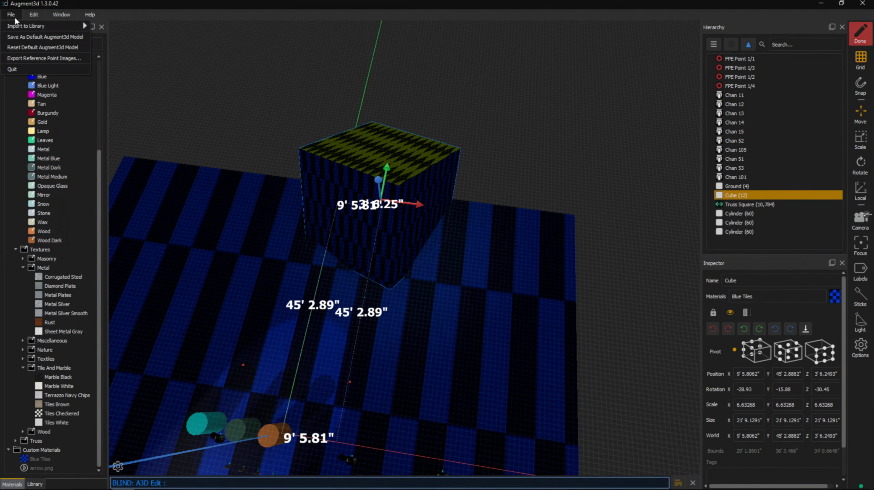
pyautogui.moveTo(17, 28)
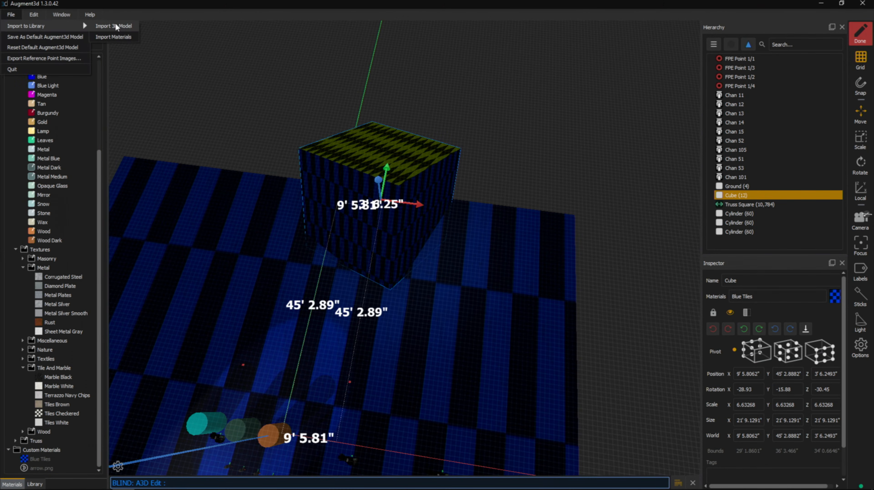
pyautogui.click(128, 37)
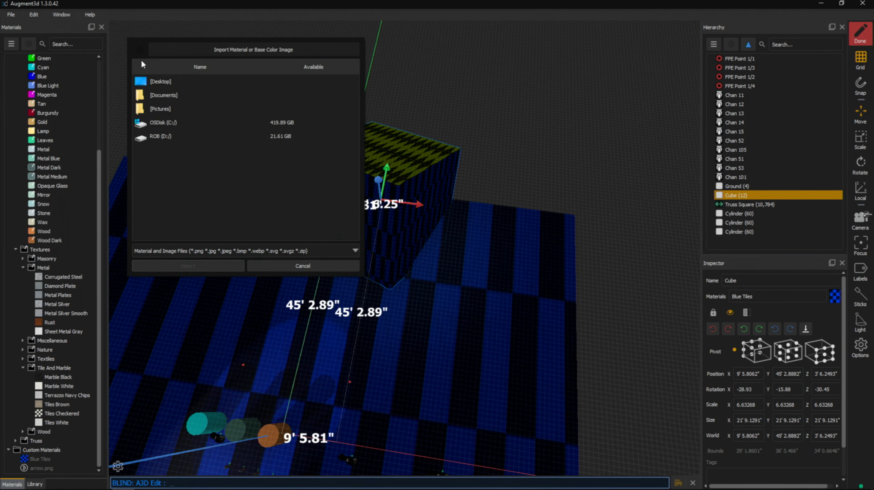
pyautogui.doubleClick(175, 137)
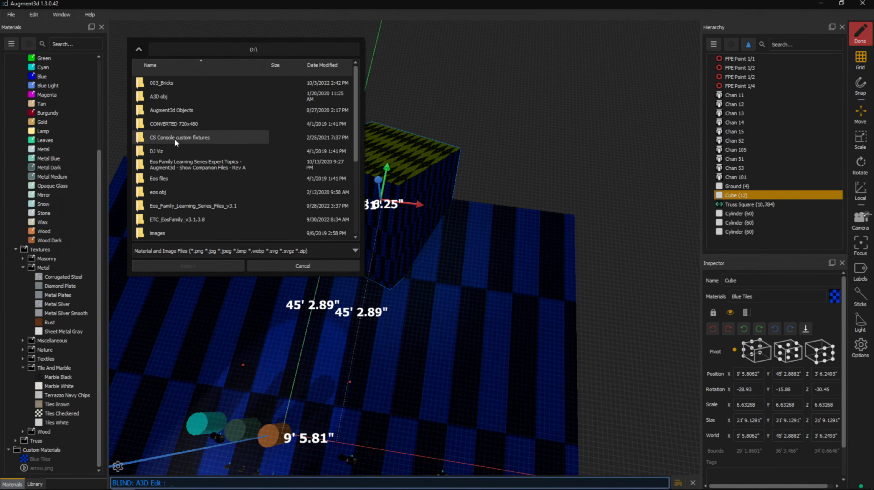
pyautogui.click(184, 85)
pyautogui.doubleClick(184, 85)
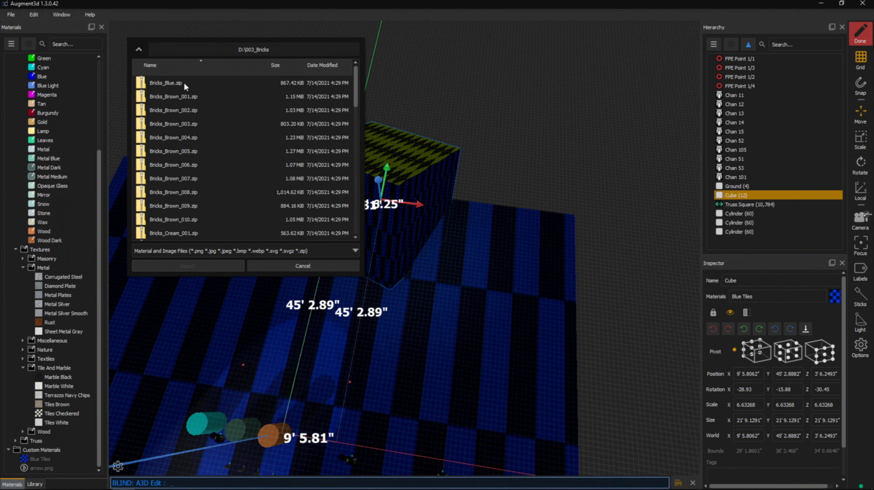
pyautogui.doubleClick(169, 98)
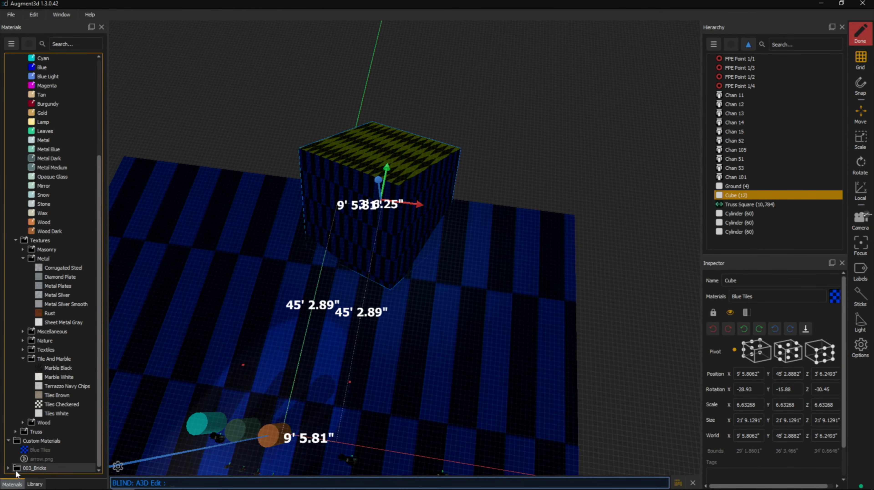
# Expand the imported 003_Bricks folder and move Bricks Brown 001 into the Custom Materials folder
pyautogui.click(8, 467)
pyautogui.scroll(-1, 37, 405)
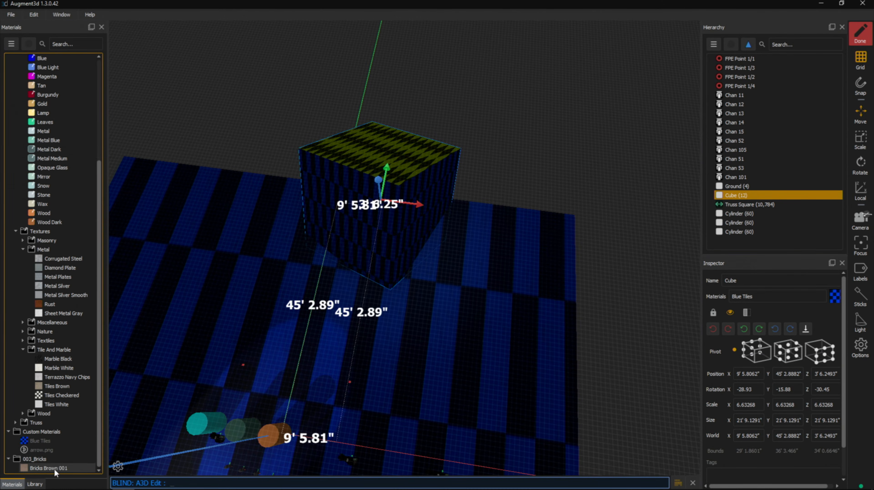
pyautogui.click(47, 468)
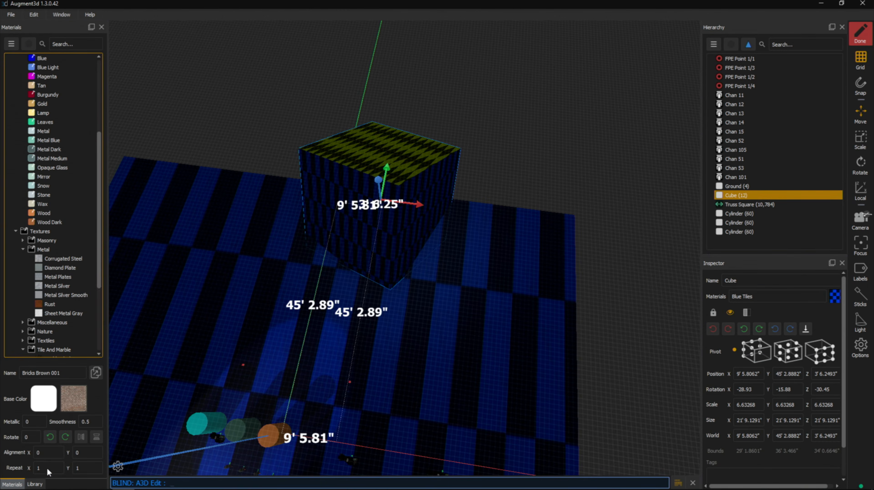
pyautogui.moveTo(39, 350); pyautogui.dragTo(37, 313)
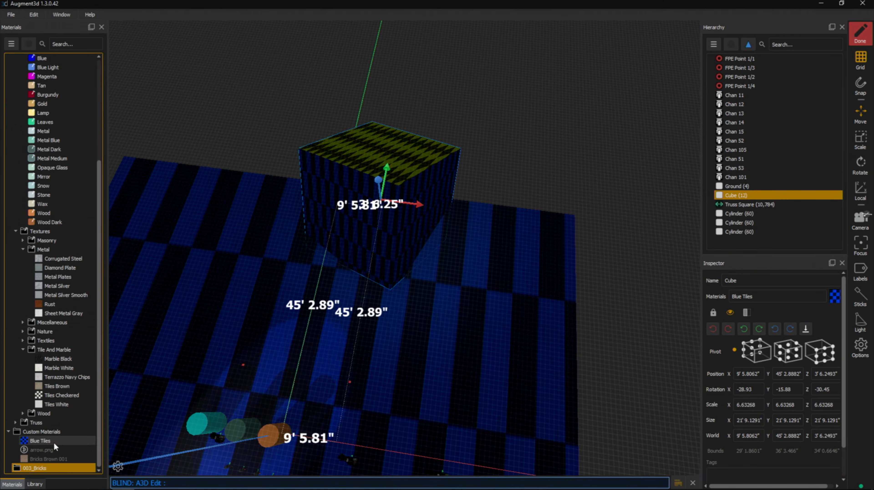
# Apply Bricks Brown 001 to the cube's right-hand side face and finish editing to return to the live view
pyautogui.click(52, 459)
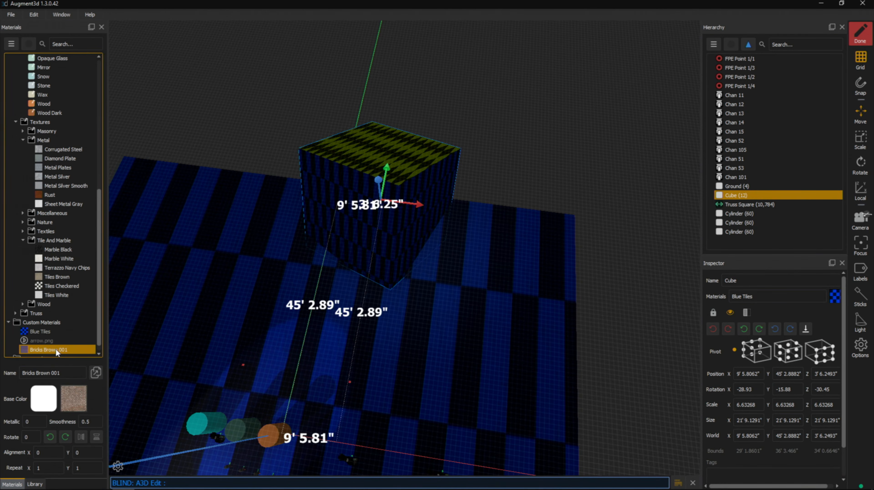
pyautogui.moveTo(57, 353); pyautogui.dragTo(435, 203)
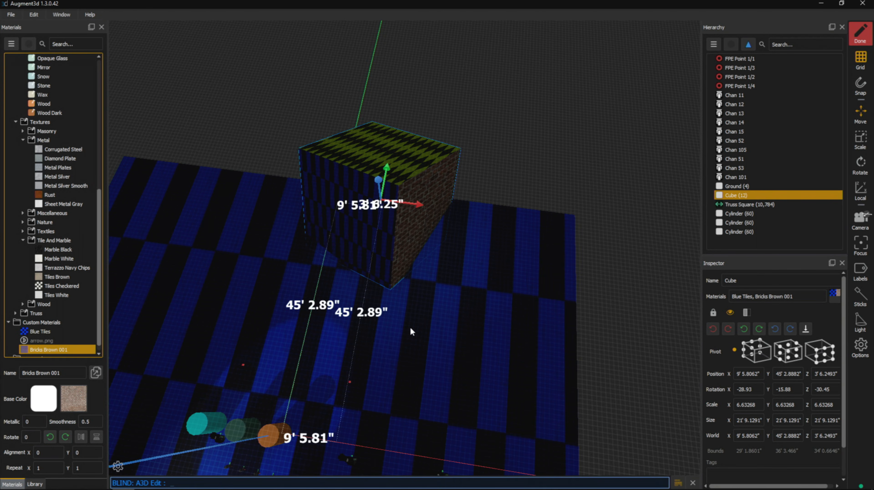
pyautogui.click(411, 331)
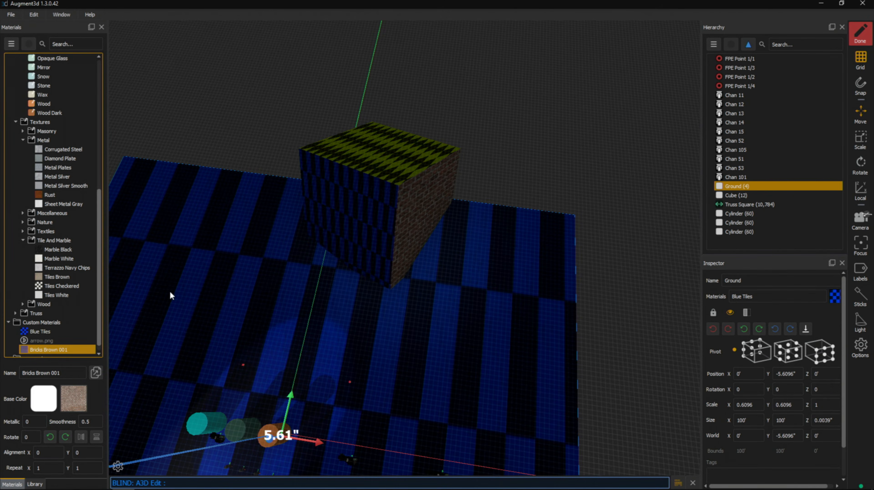
pyautogui.click(865, 36)
pyautogui.click(804, 46)
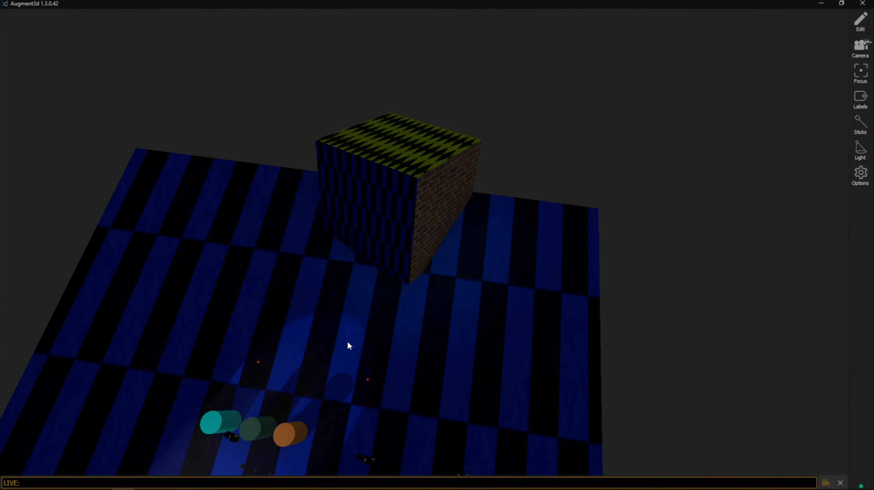
# Select channel 101 and set the ambient light to Low
pyautogui.moveTo(347, 341); pyautogui.dragTo(406, 186, button='middle')
pyautogui.scroll(2, 344, 365)
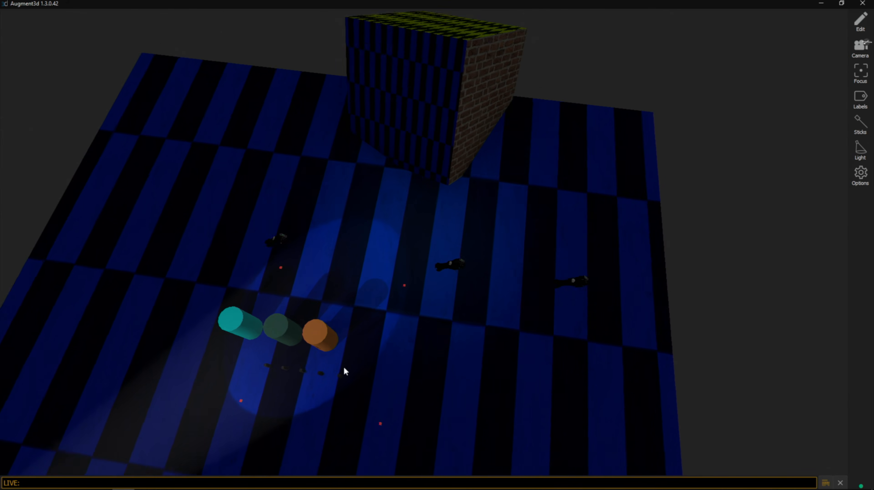
pyautogui.moveTo(371, 324); pyautogui.dragTo(354, 380, button='middle')
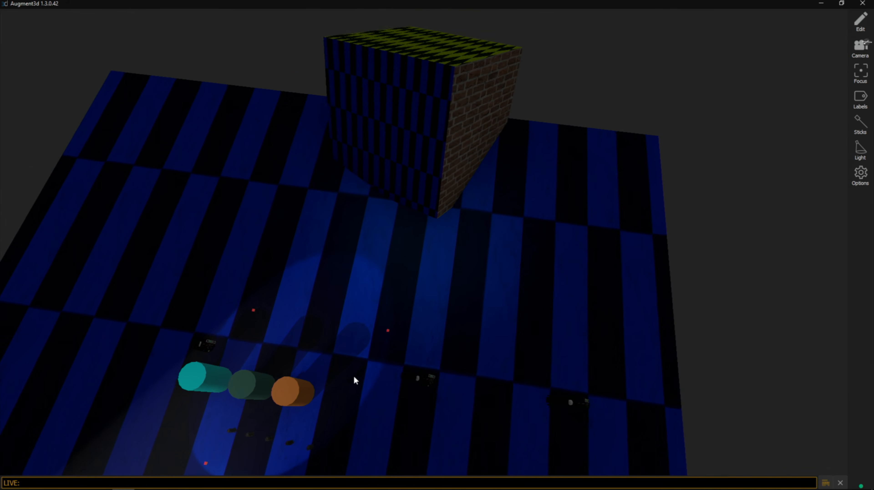
pyautogui.write('101')
pyautogui.press('Return')
pyautogui.click(863, 169)
pyautogui.click(856, 151)
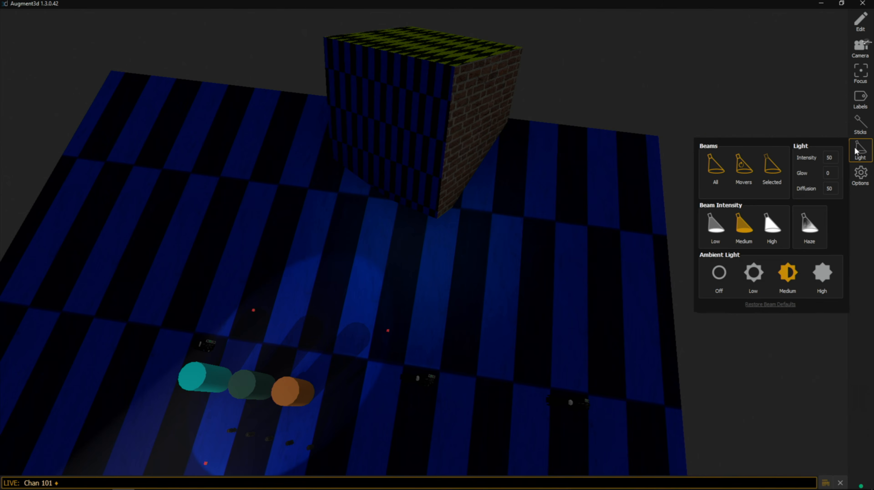
pyautogui.click(755, 274)
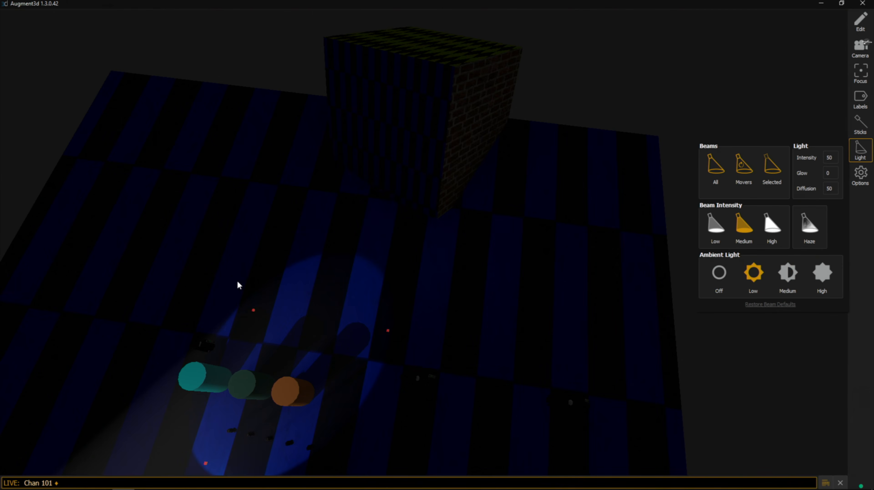
# Aim channel 101's beam past the cylinders onto the cube's blue tiled side and the floor in front of it
pyautogui.click(239, 285)
pyautogui.moveTo(237, 284); pyautogui.dragTo(429, 68)
pyautogui.moveTo(416, 117); pyautogui.dragTo(289, 322)
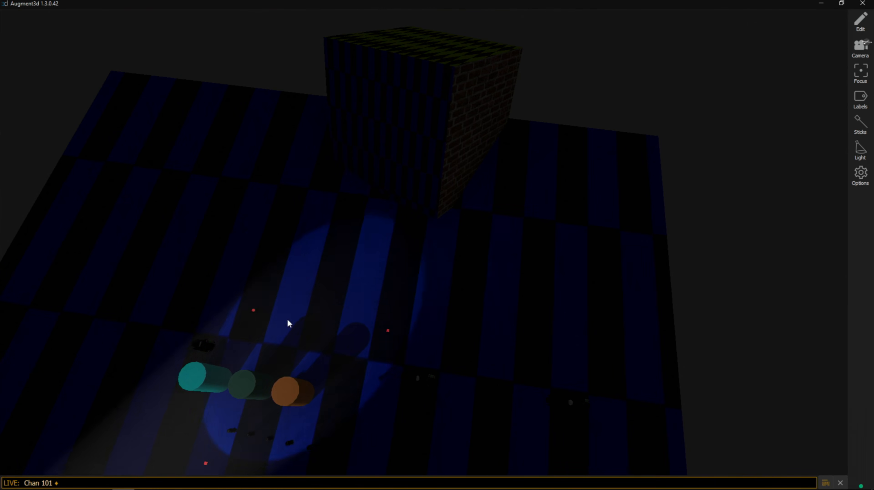
pyautogui.moveTo(289, 323); pyautogui.dragTo(429, 64, button='right')
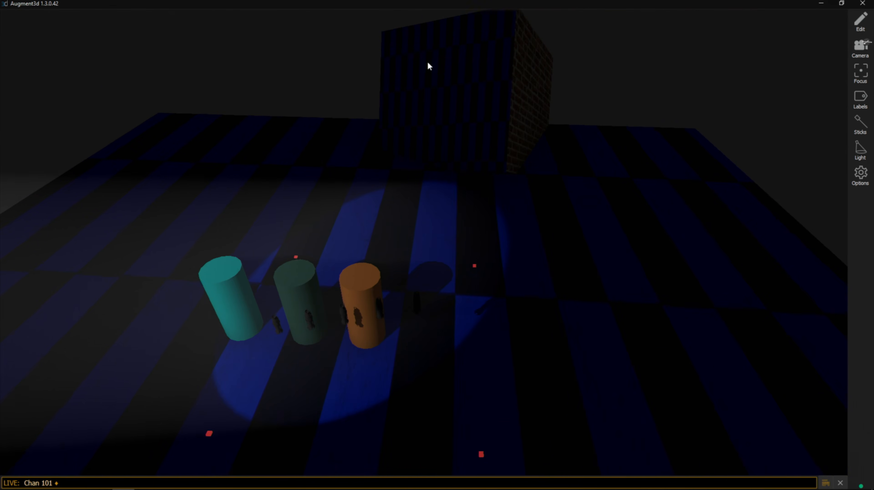
pyautogui.moveTo(348, 301); pyautogui.dragTo(434, 212)
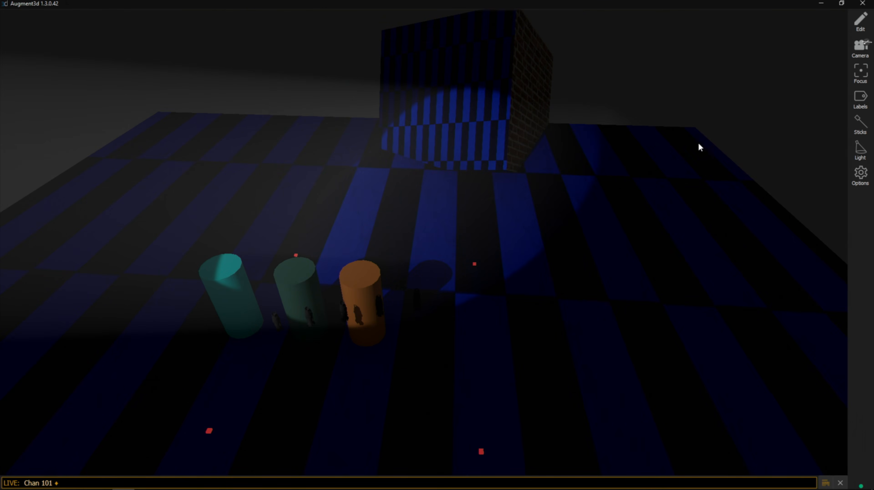
# Enter edit mode and delete the cyan cylinder from the scene
pyautogui.click(862, 31)
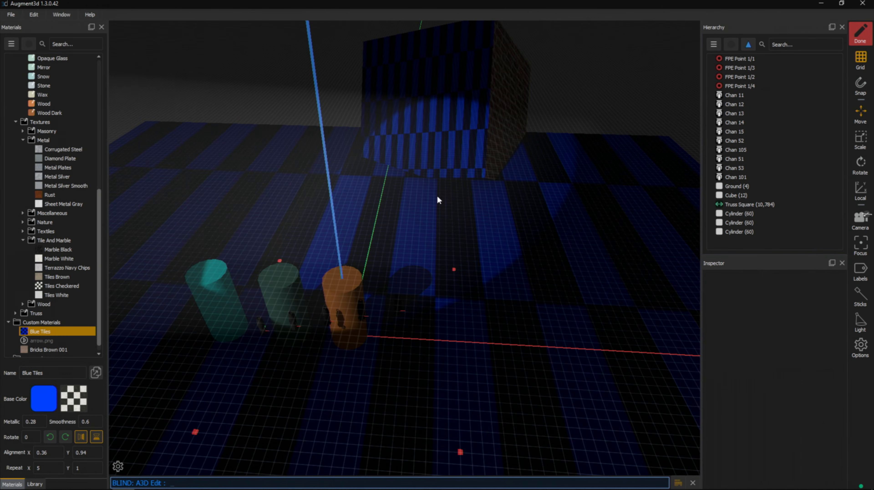
pyautogui.click(212, 286)
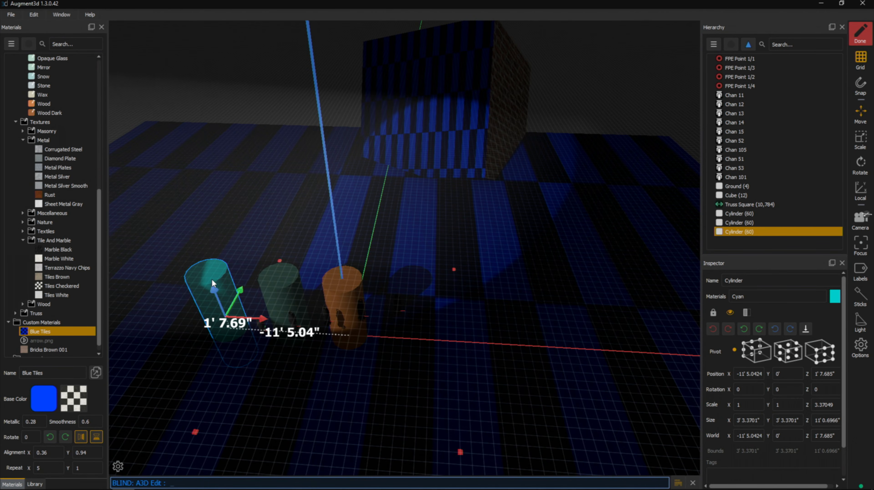
pyautogui.rightClick(744, 230)
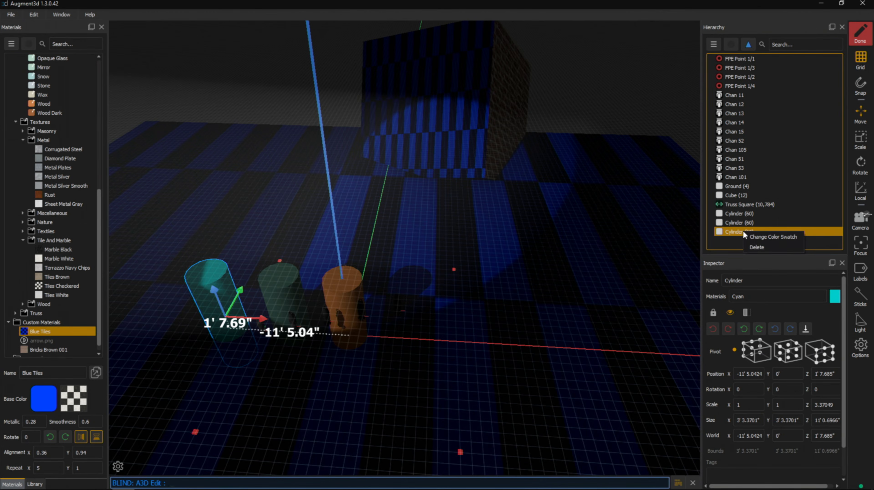
pyautogui.click(767, 247)
pyautogui.click(481, 264)
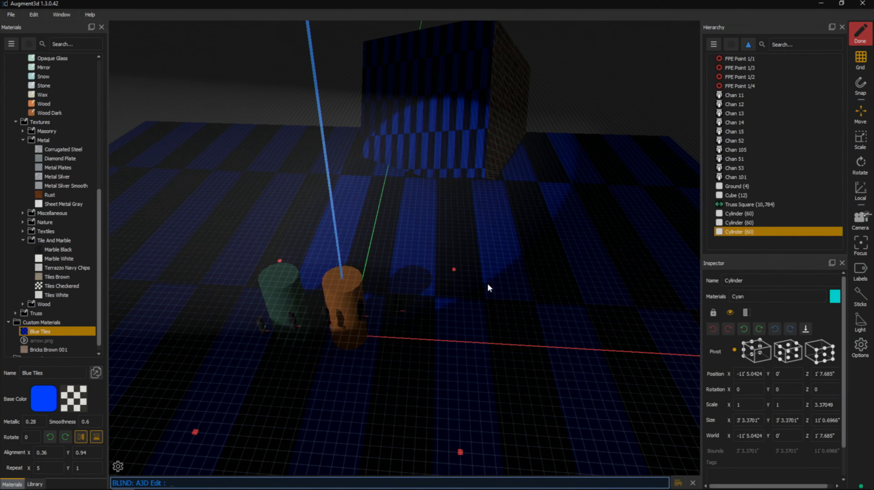
# Delete the cylinder with the Metal Blue material
pyautogui.click(279, 290)
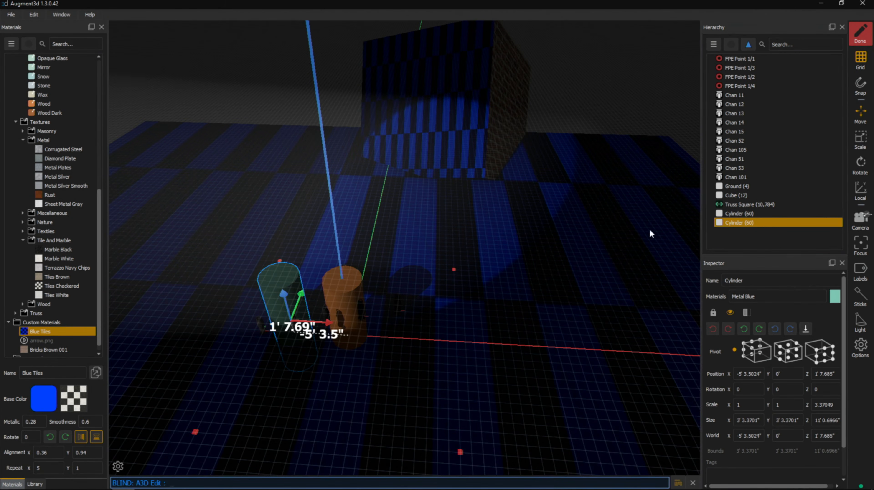
pyautogui.rightClick(730, 223)
pyautogui.click(742, 238)
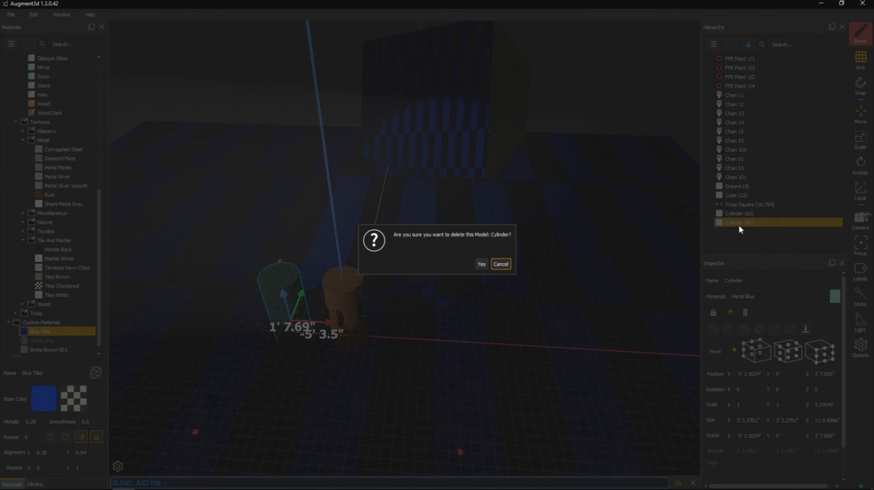
pyautogui.click(482, 264)
# Delete the remaining cylinder with the Wood material and leave edit mode
pyautogui.click(746, 213)
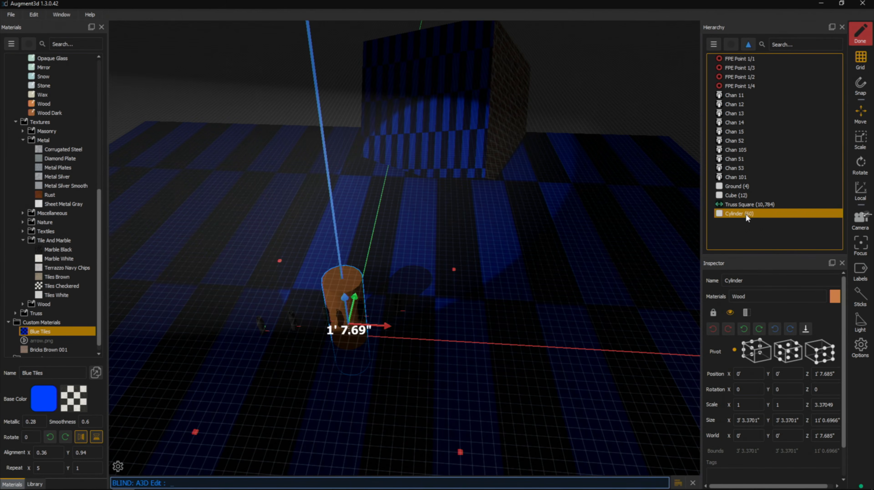
pyautogui.rightClick(746, 213)
pyautogui.click(758, 230)
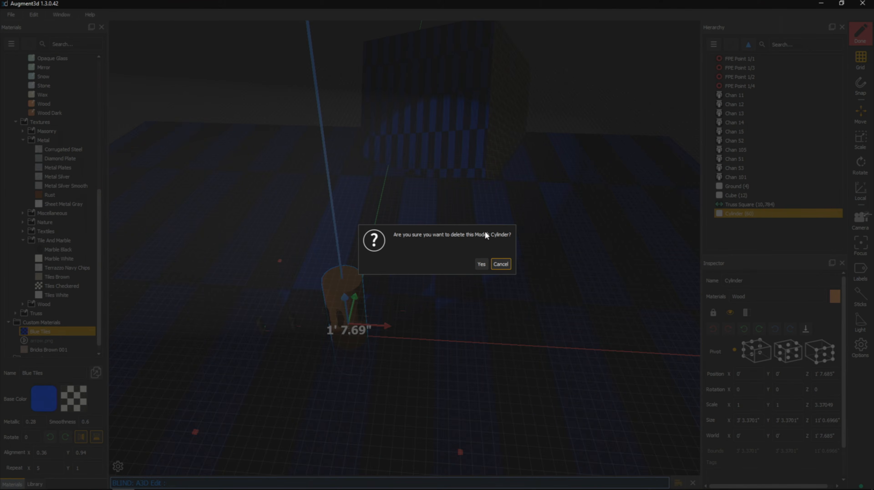
pyautogui.click(481, 266)
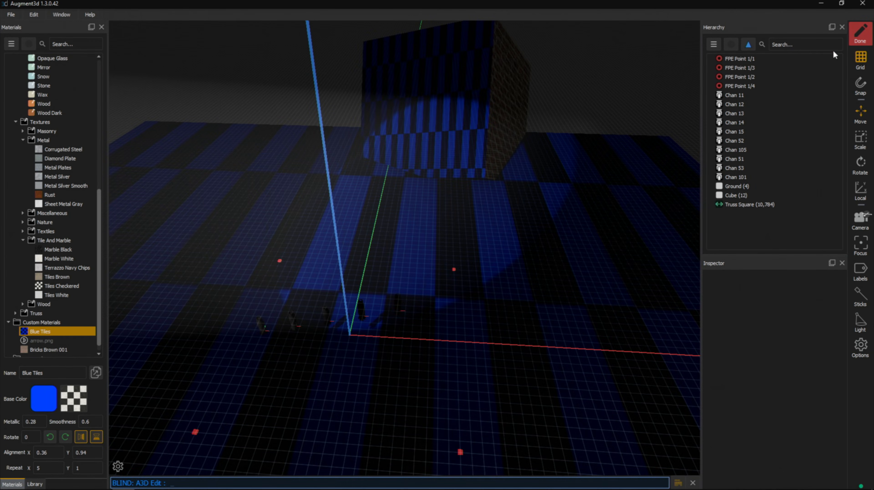
pyautogui.click(860, 32)
pyautogui.click(806, 45)
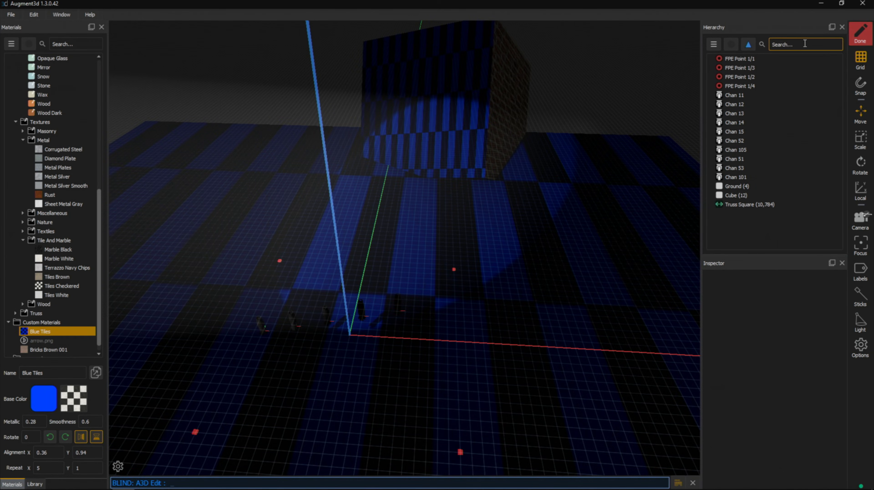